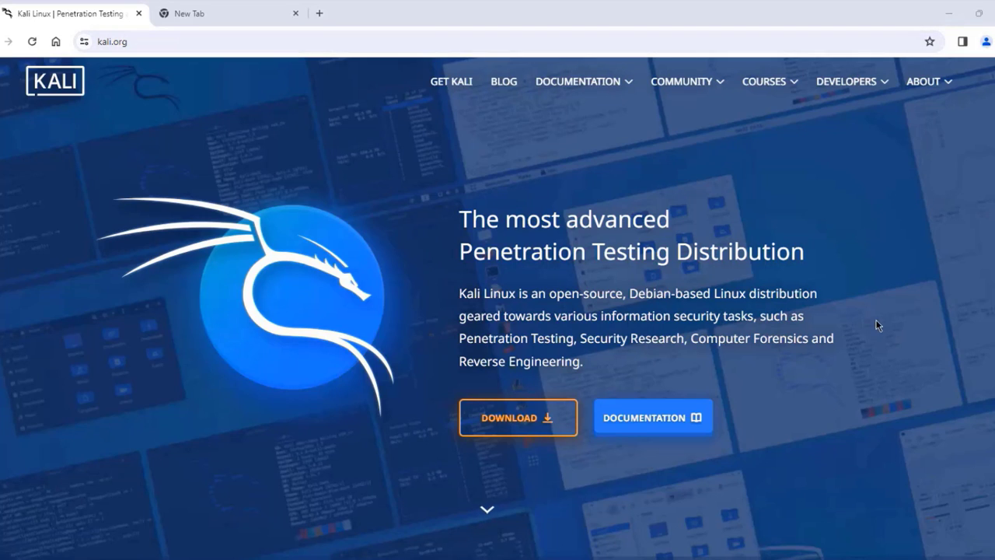
- Open the Kali download page and scroll to the Installer Images
scroll(862, 324, down, 10)
scroll(860, 323, down, 8)
scroll(862, 327, up, 7)
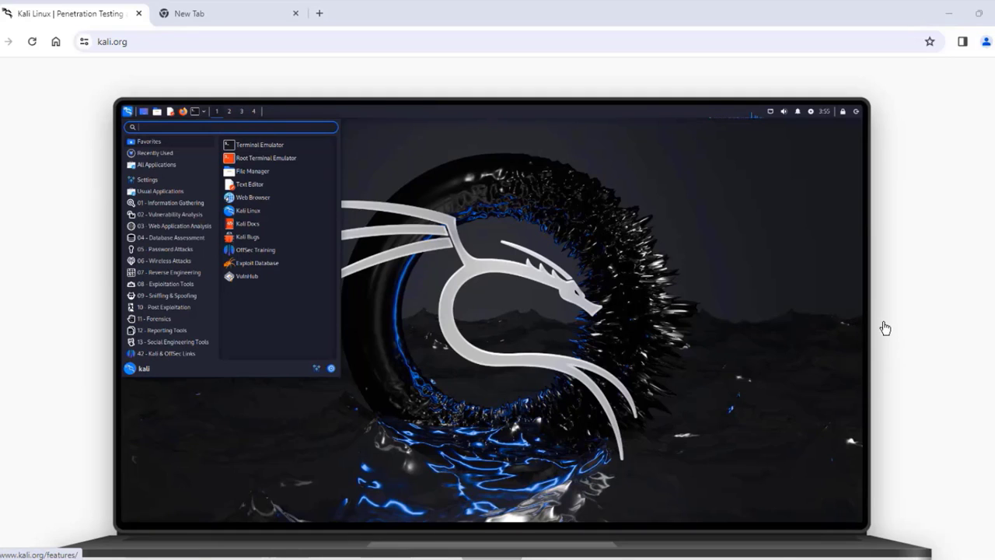
scroll(886, 328, down, 8)
scroll(879, 314, up, 2)
scroll(873, 305, up, 8)
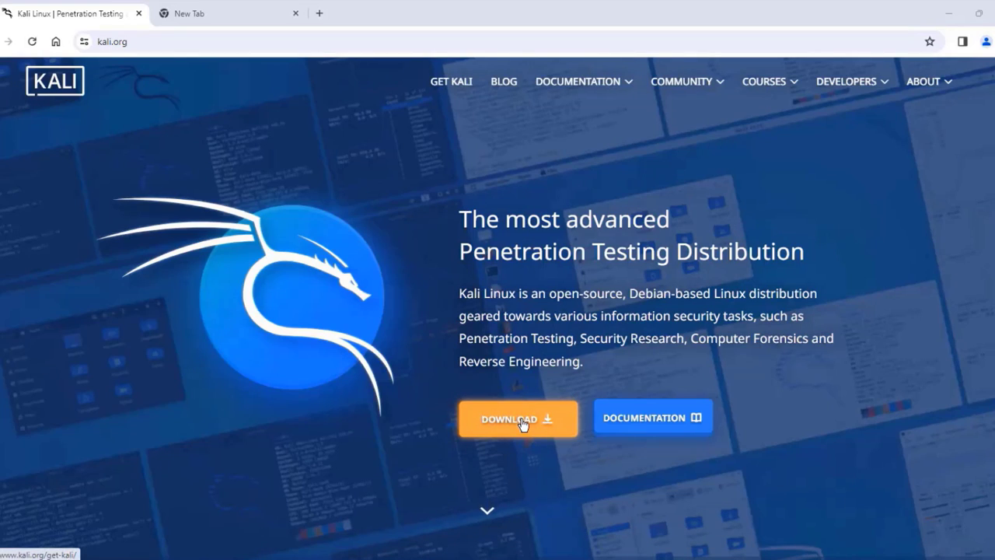
click(525, 424)
scroll(833, 358, down, 15)
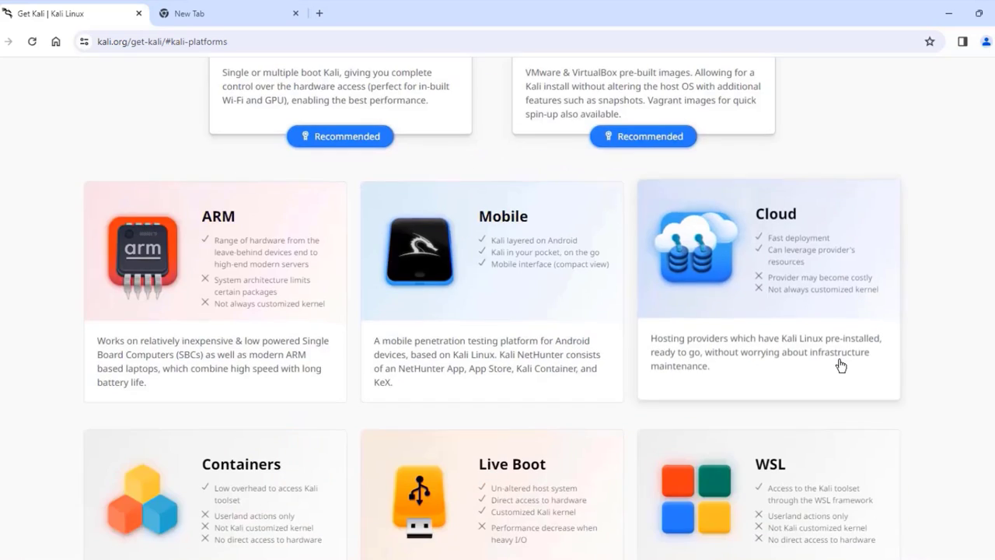
scroll(840, 365, down, 3)
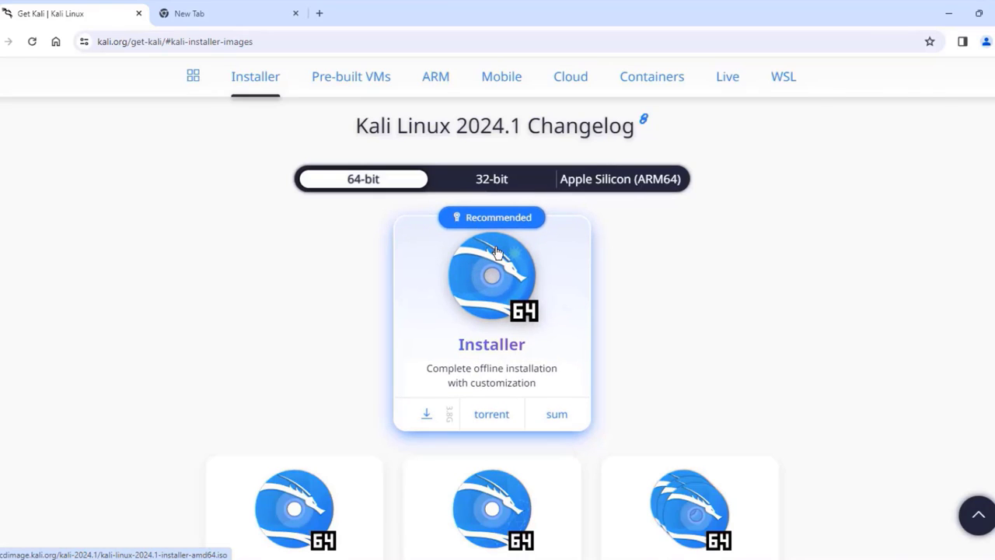
- Download the 64-bit kali-linux-2024.1-installer-amd64.iso and return to 'Choose your Kali'
click(497, 253)
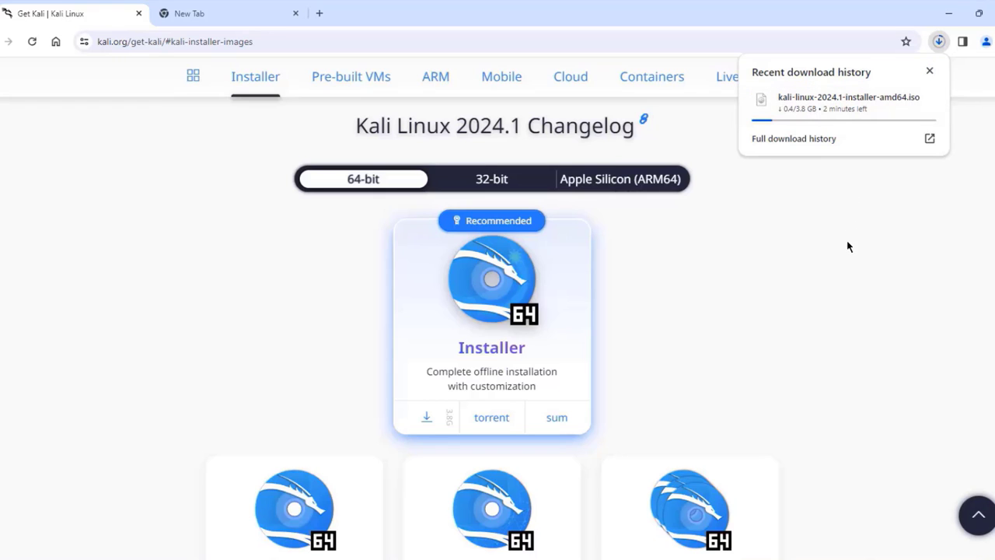
scroll(848, 294, down, 3)
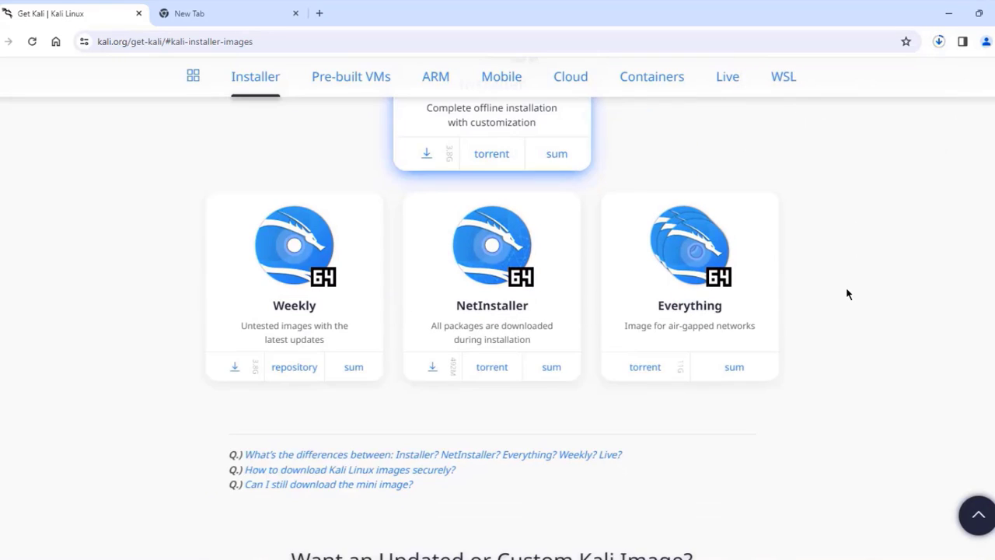
scroll(848, 293, down, 3)
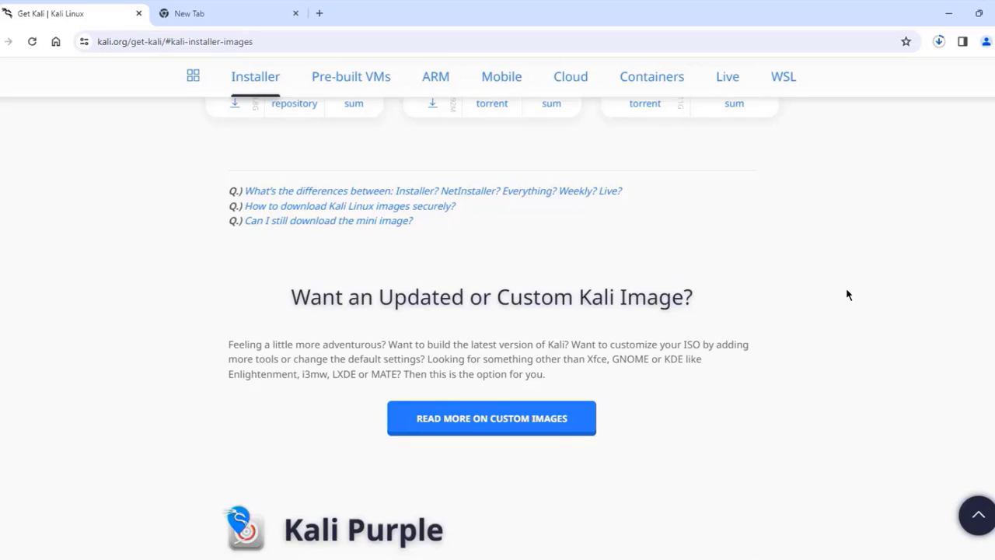
key(alt+Left)
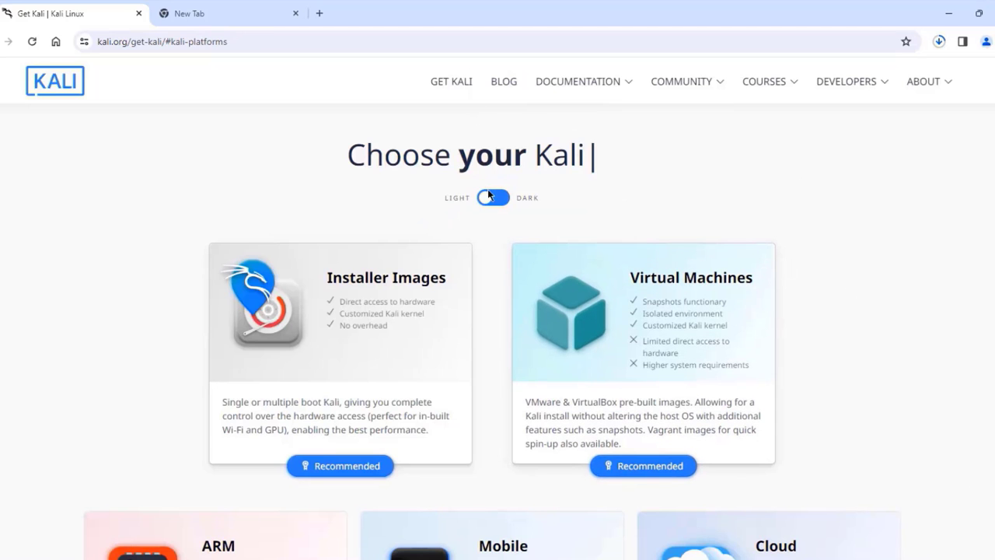
- Open the Kali blog and read through the Kali Linux 2024.1 release post
click(506, 83)
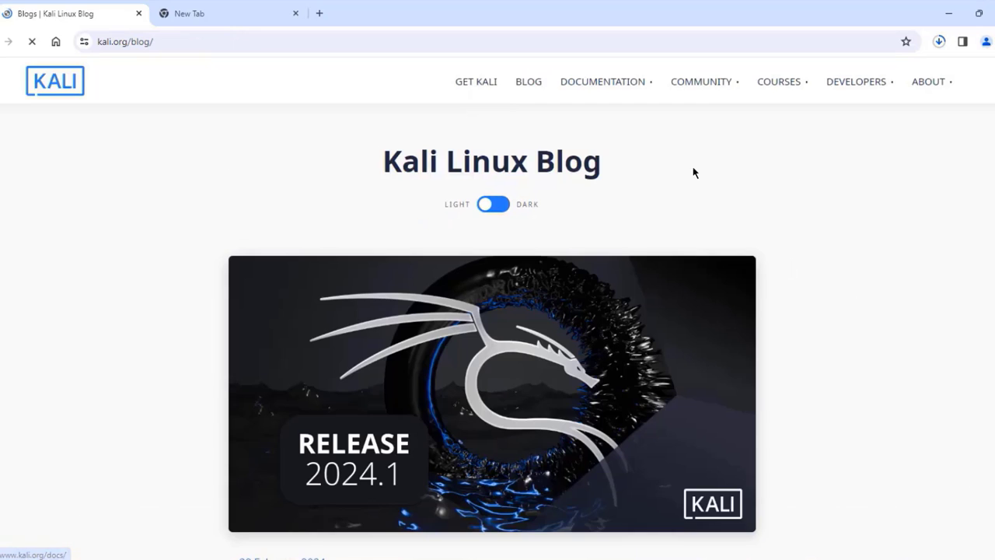
scroll(792, 250, down, 1)
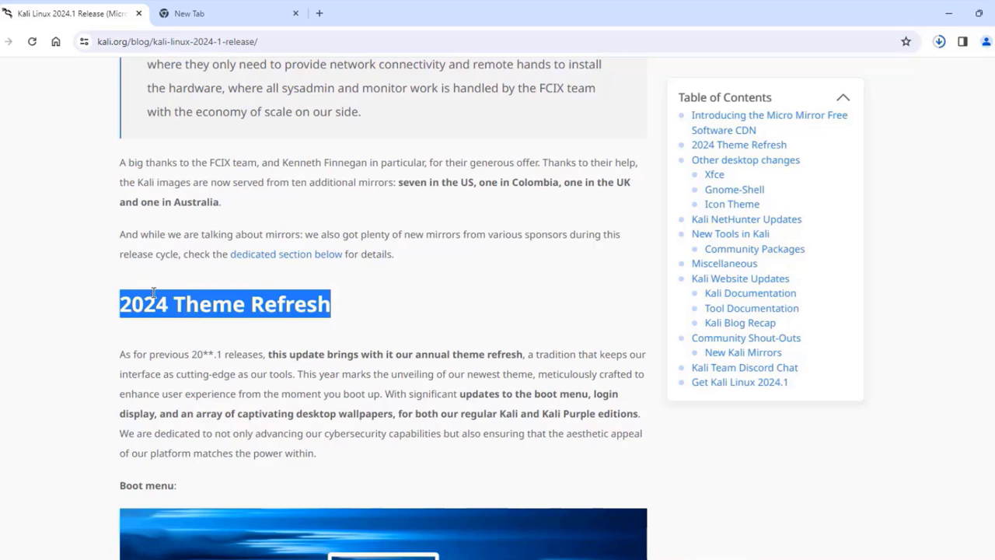
scroll(466, 362, down, 5)
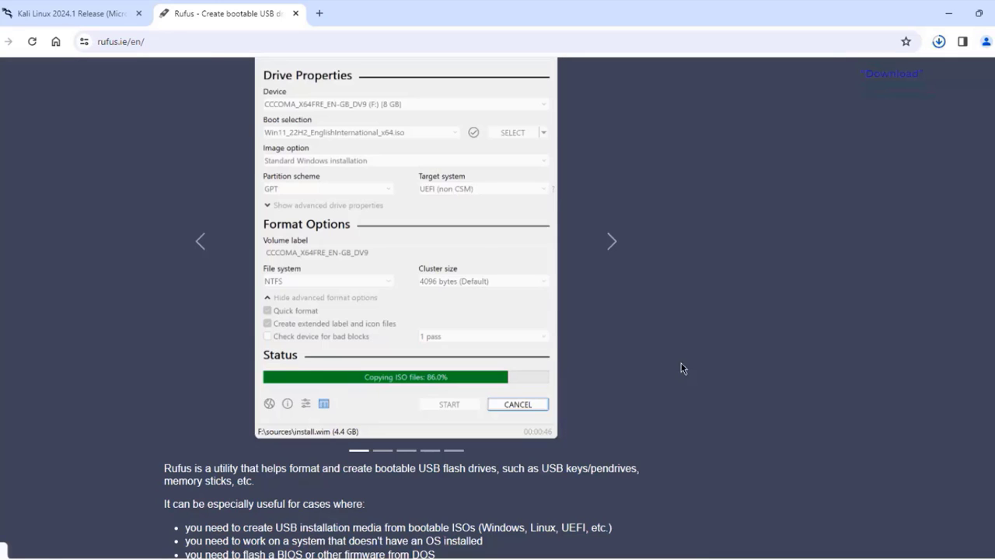
- Scroll the rufus.ie page to the Rufus 4.4 download section
scroll(317, 117, up, 2)
scroll(562, 289, down, 9)
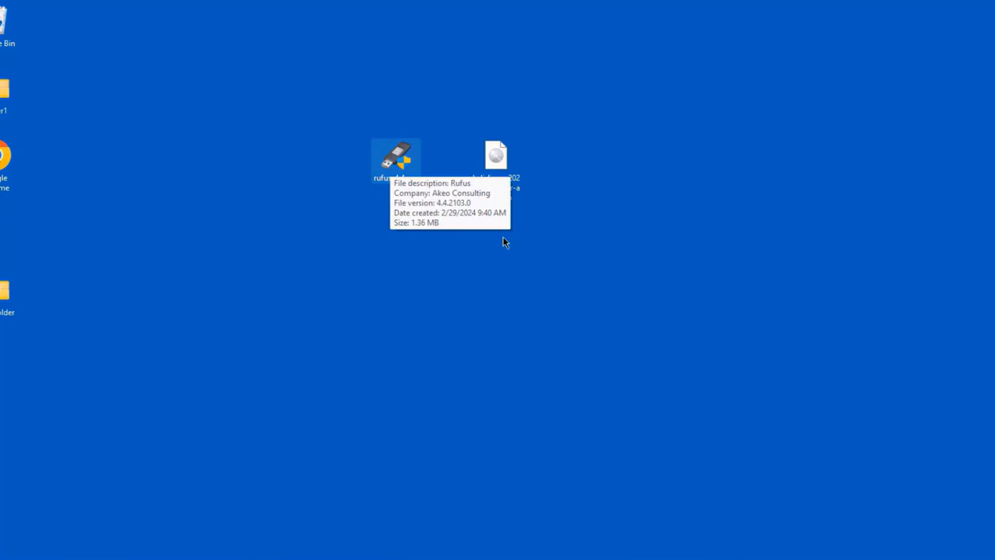
- Launch Rufus, load kali-linux-2024.1-installer-amd64.iso for the 16 GB USB (K:), and start writing in ISO Image mode
click(507, 167)
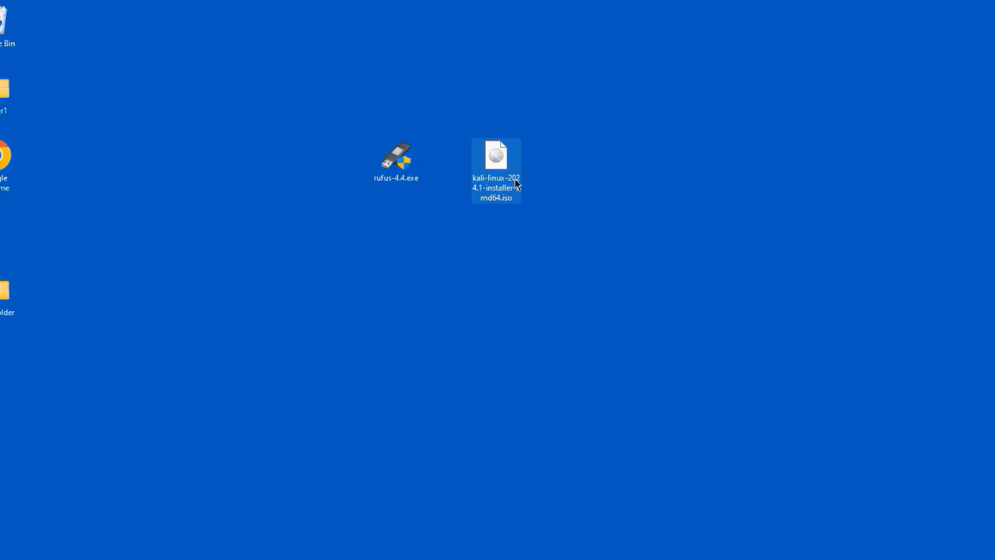
double_click(396, 159)
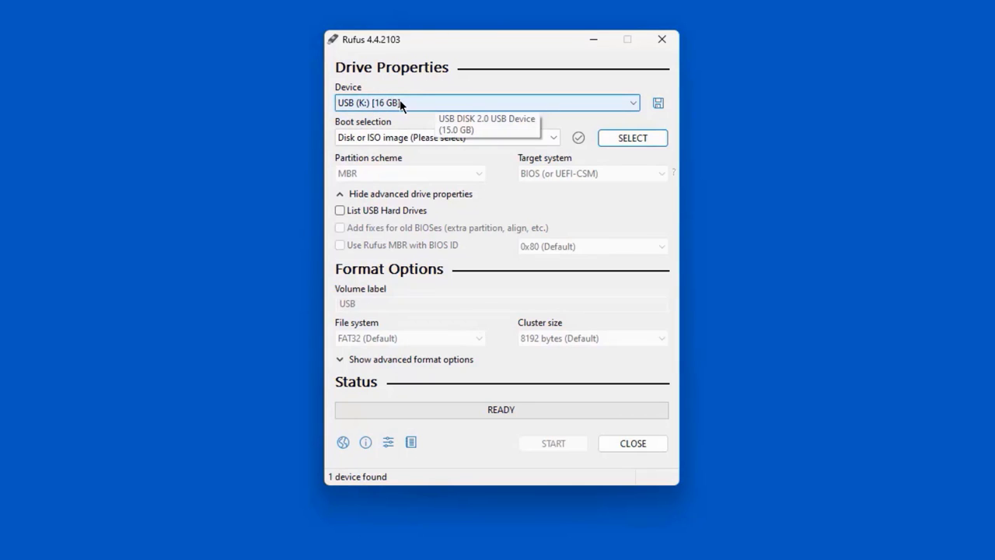
click(636, 140)
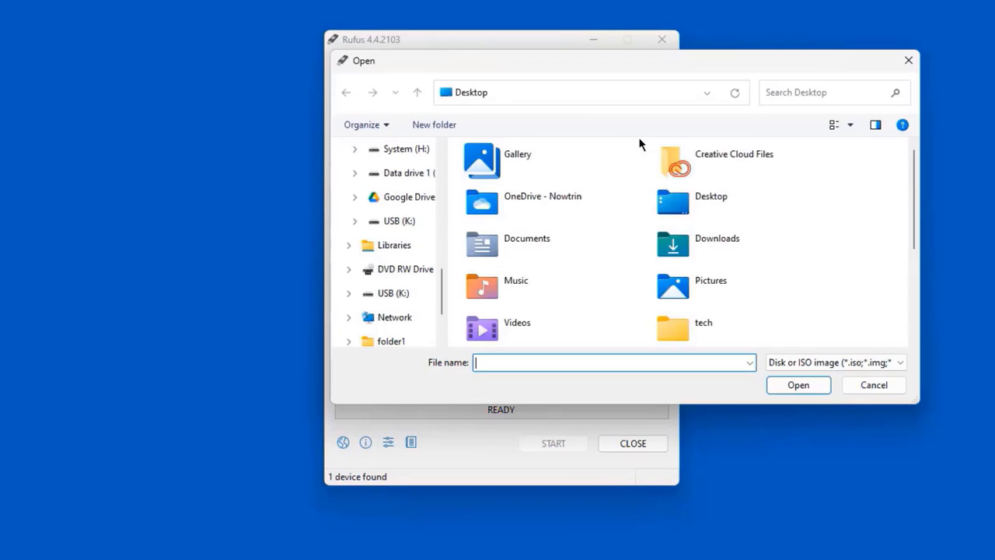
scroll(900, 249, down, 3)
click(729, 325)
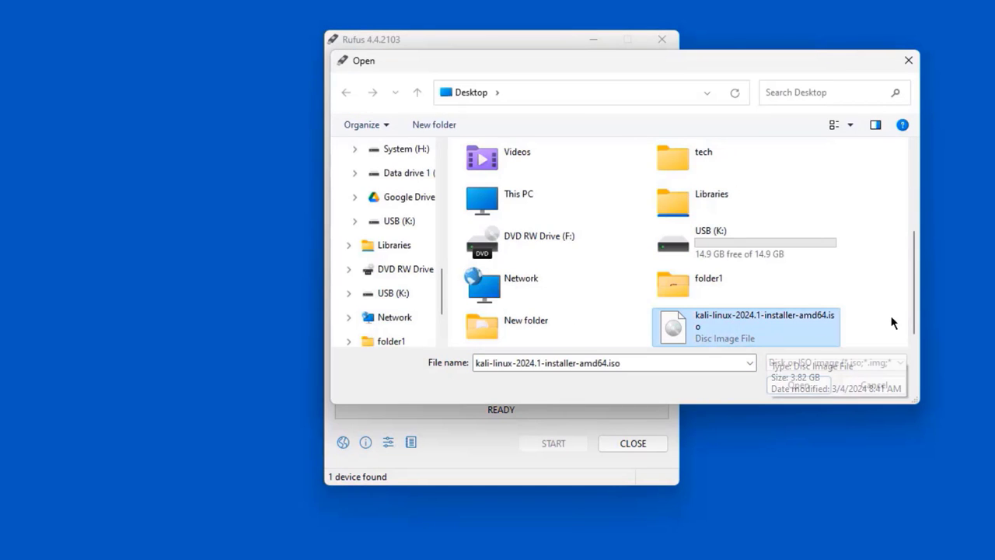
click(811, 384)
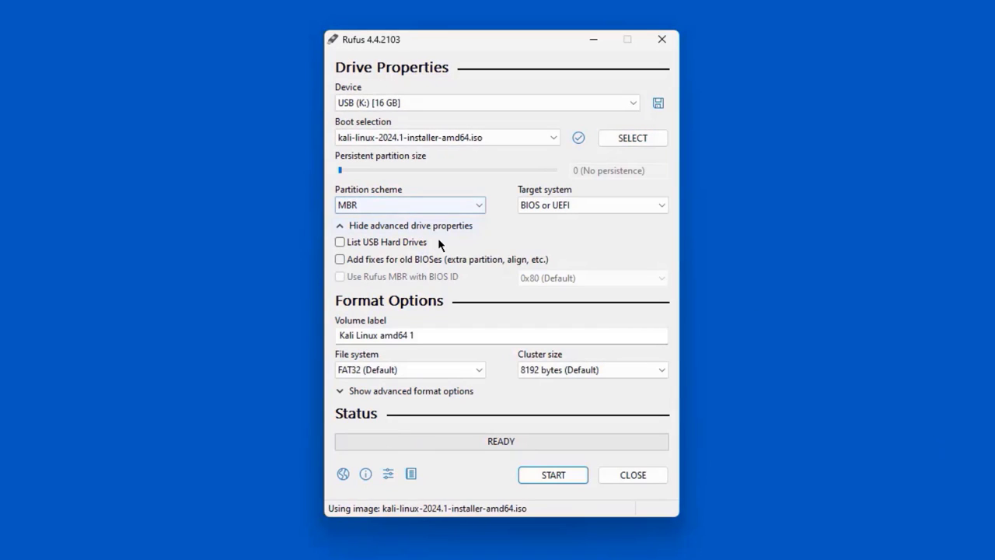
click(553, 475)
click(564, 377)
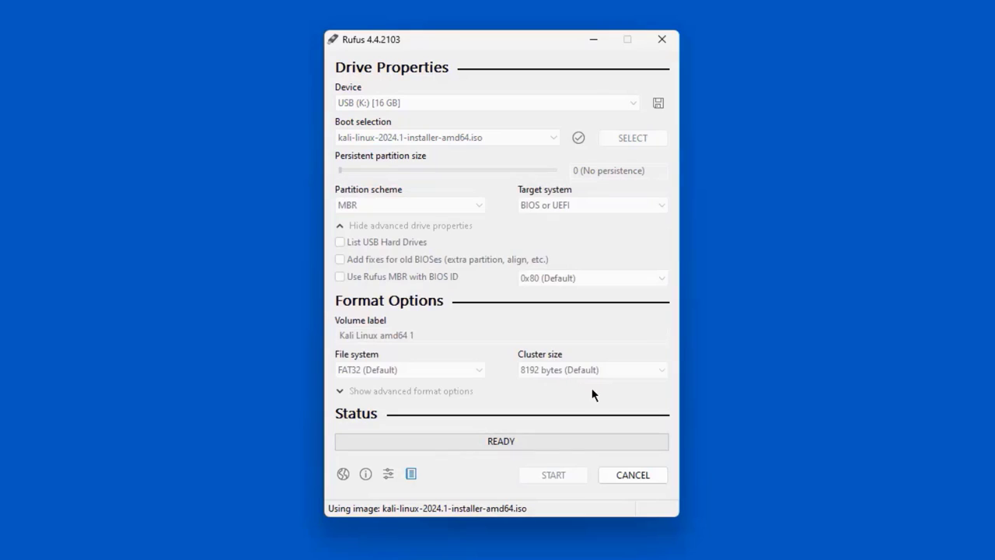
- Confirm erasing all data on the USB drive so the Kali image gets written
click(524, 335)
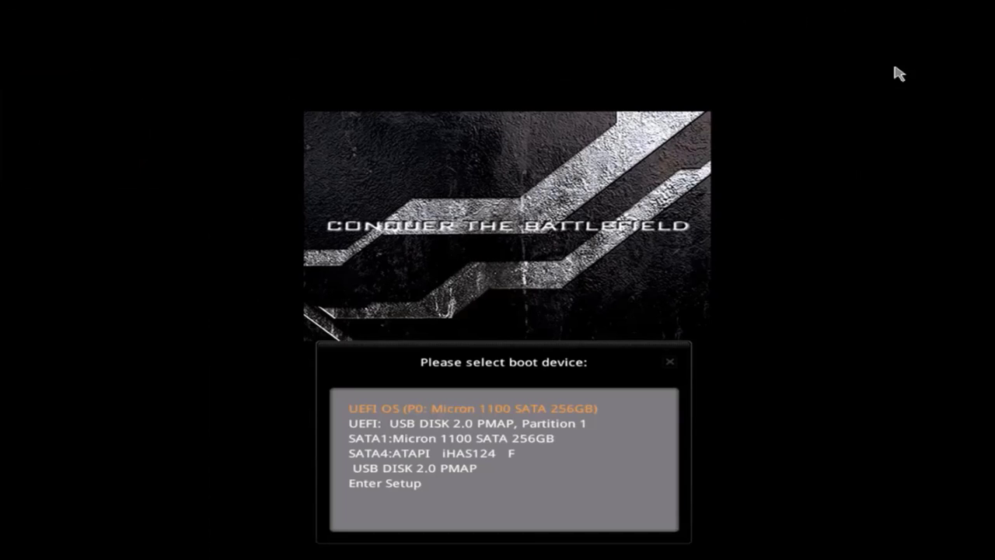
- Boot from 'UEFI: USB DISK 2.0 PMAP, Partition 1' and launch Graphical install
key(Down)
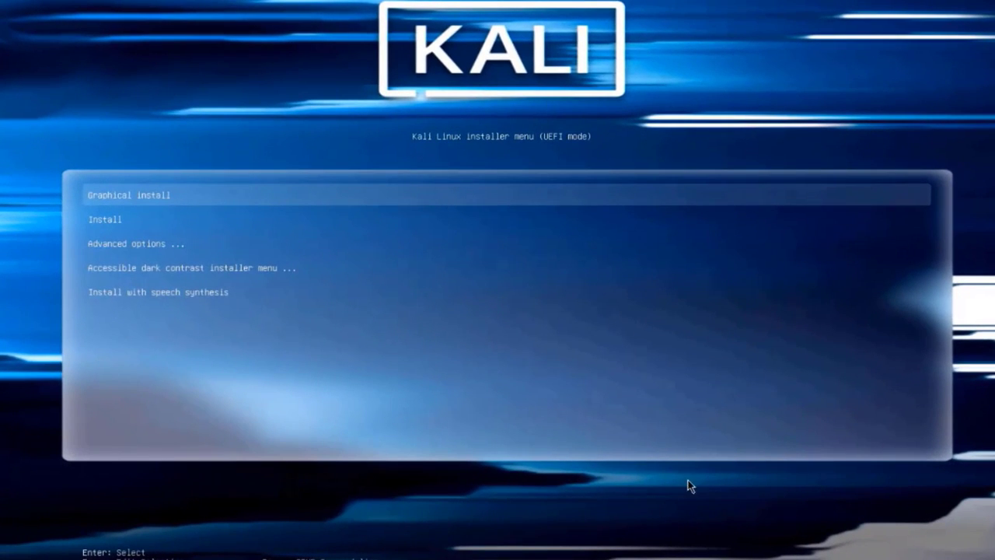
key(Return)
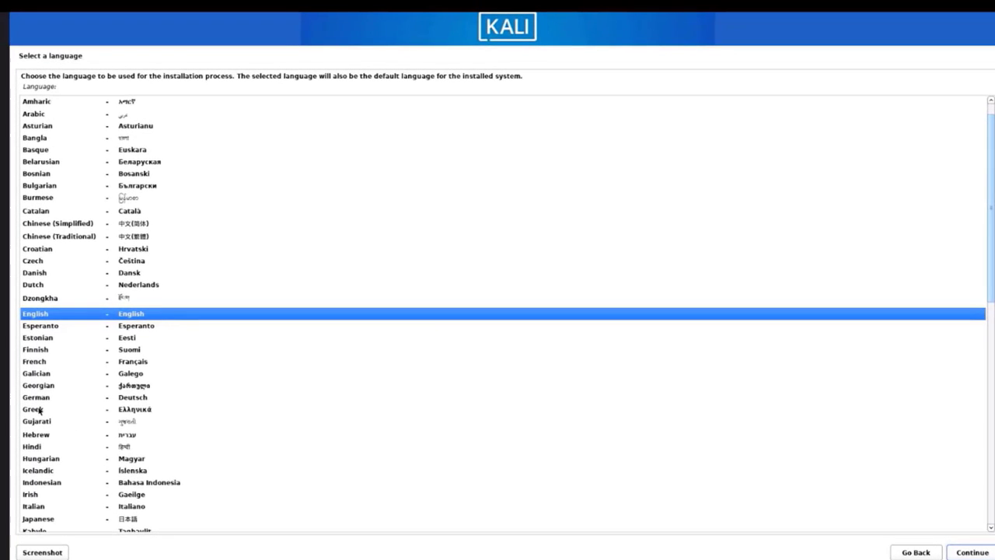
- Accept English, United States and the American English keymap
click(964, 552)
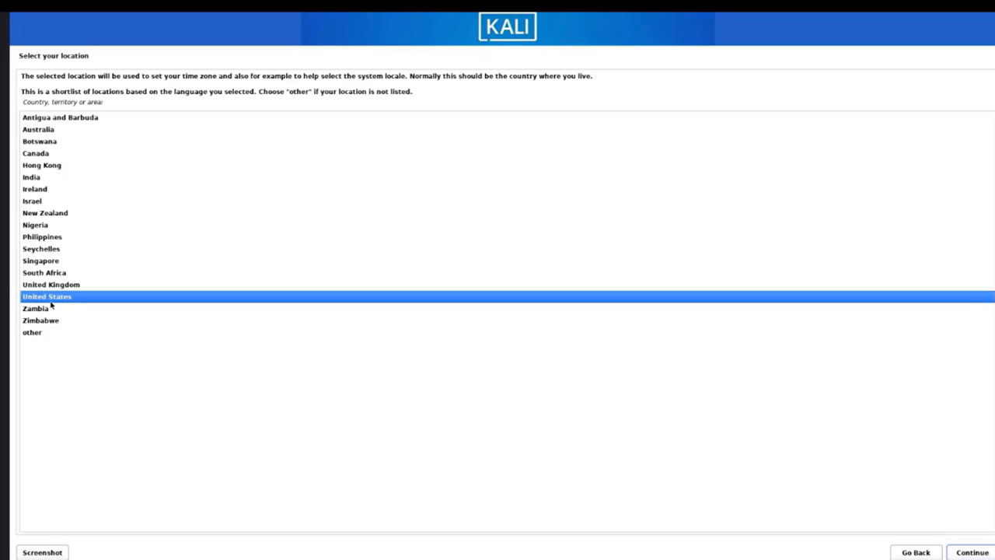
click(964, 552)
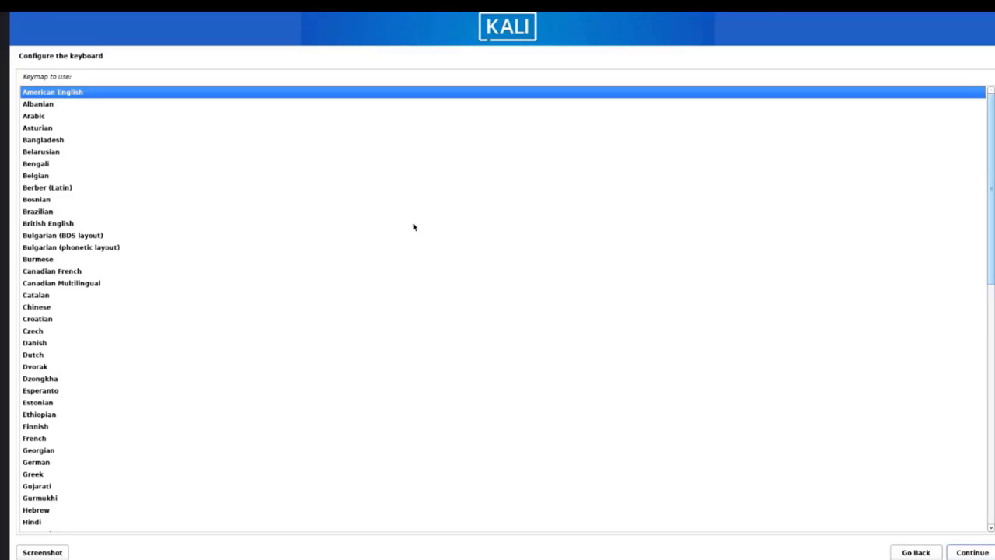
click(973, 552)
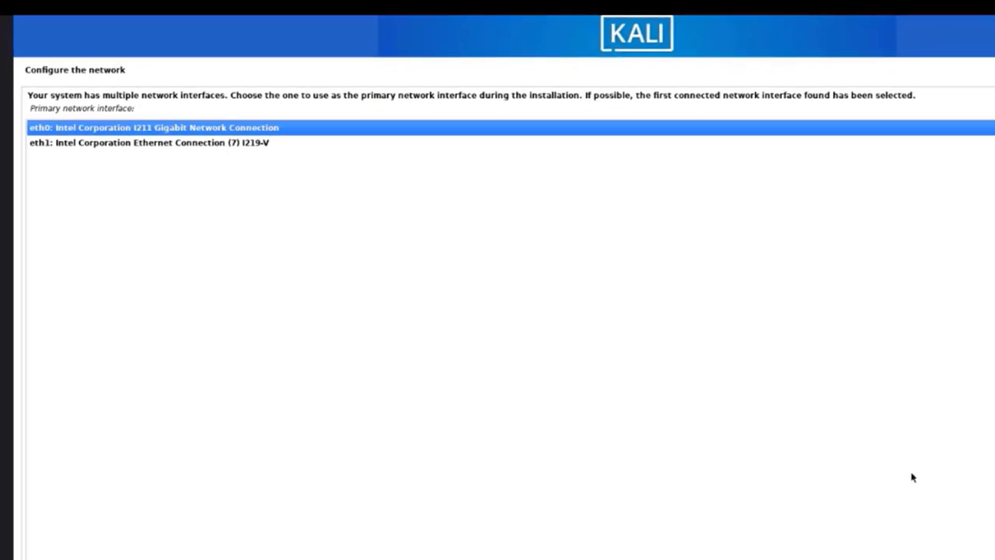
- Use eth0, change the hostname to kali-desktop, and leave the domain name empty
click(973, 549)
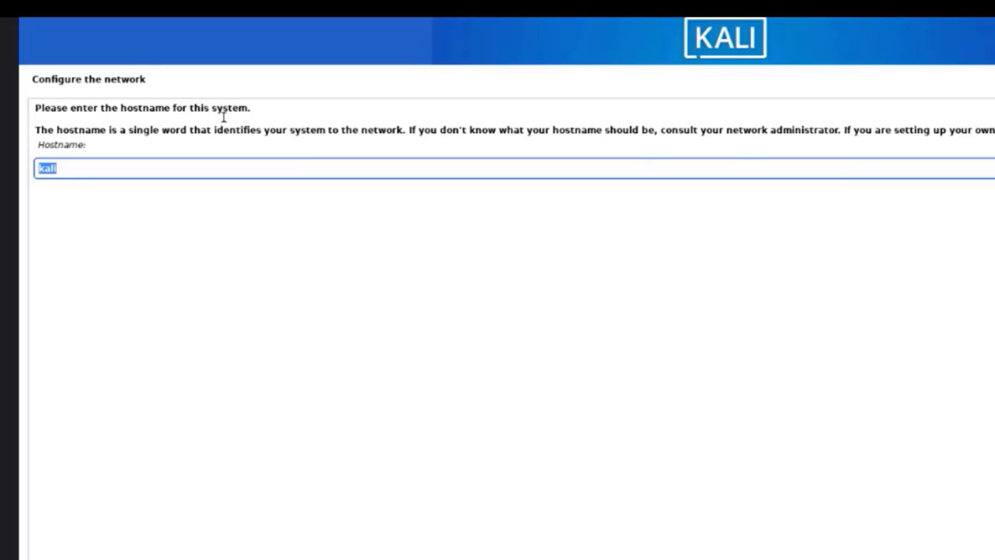
click(85, 171)
drag(68, 164, 18, 167)
click(65, 164)
text(-d)
text(esktop)
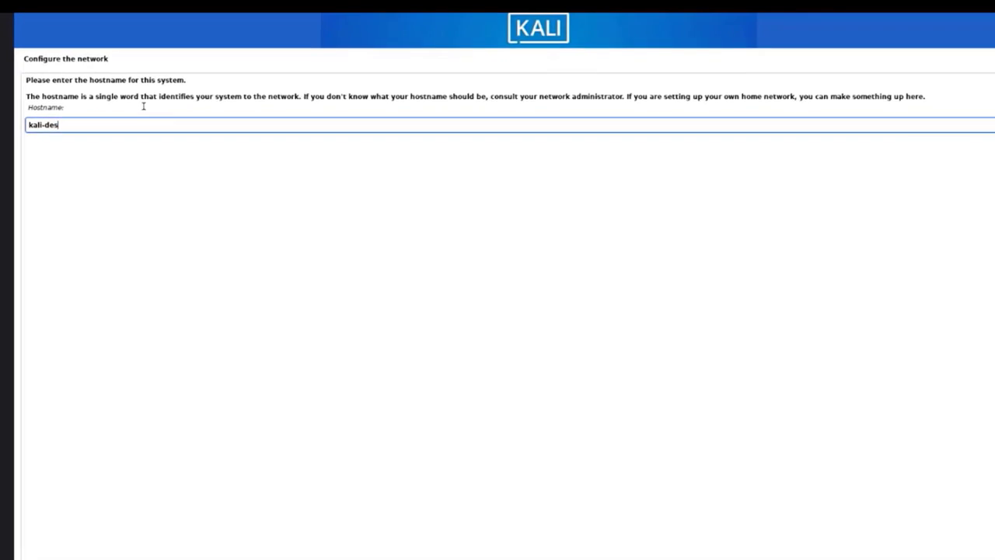
click(994, 559)
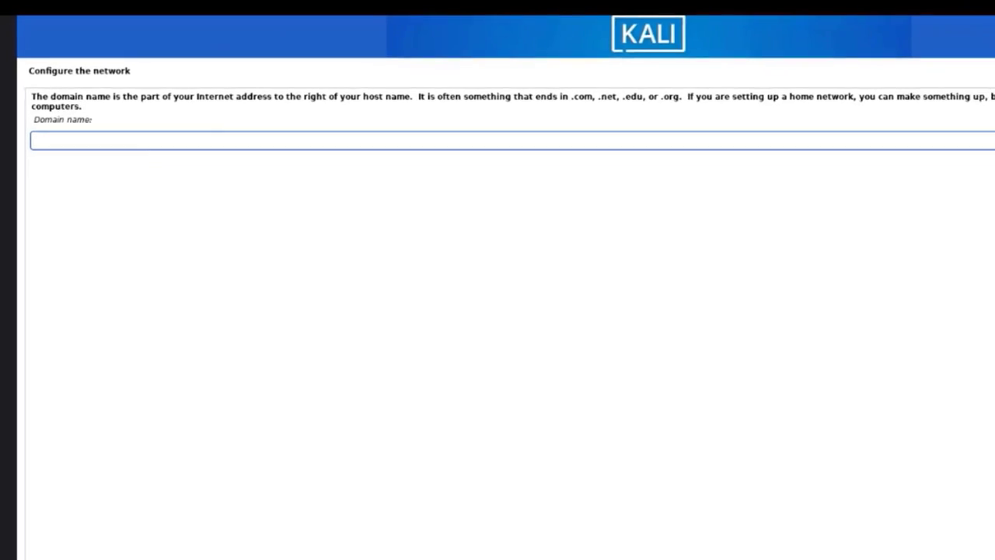
key(Return)
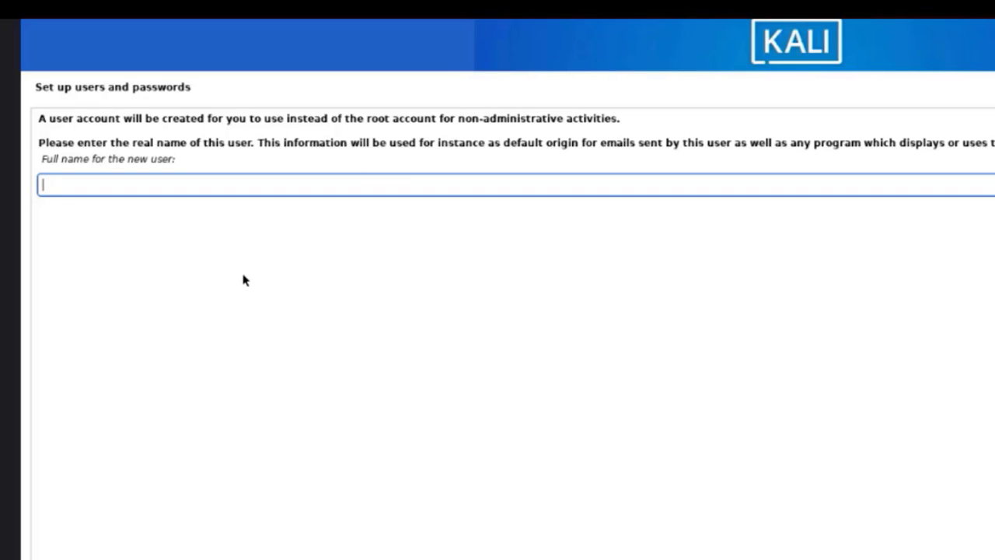
- Enter the user's full name, keep the suggested username, and set and confirm the account password
key(Return)
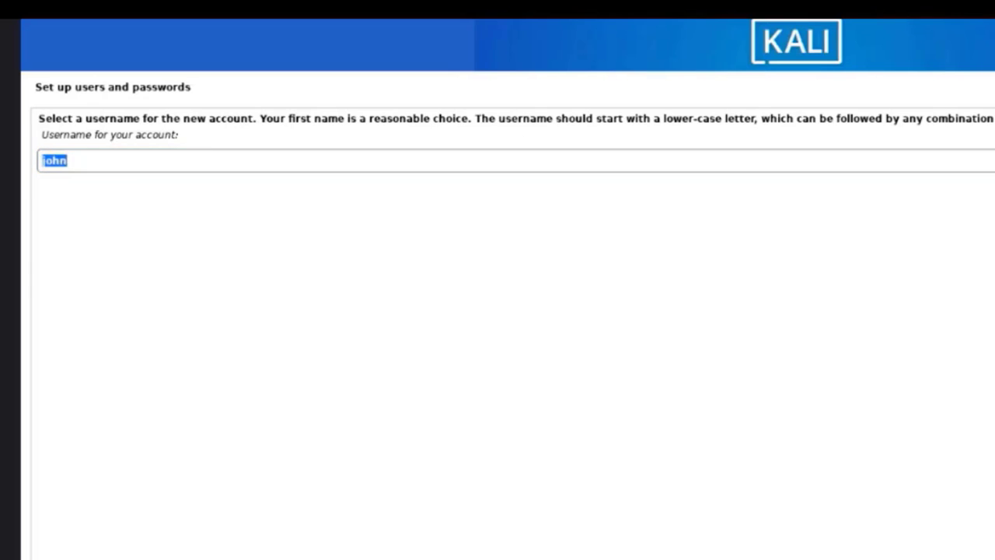
key(Return)
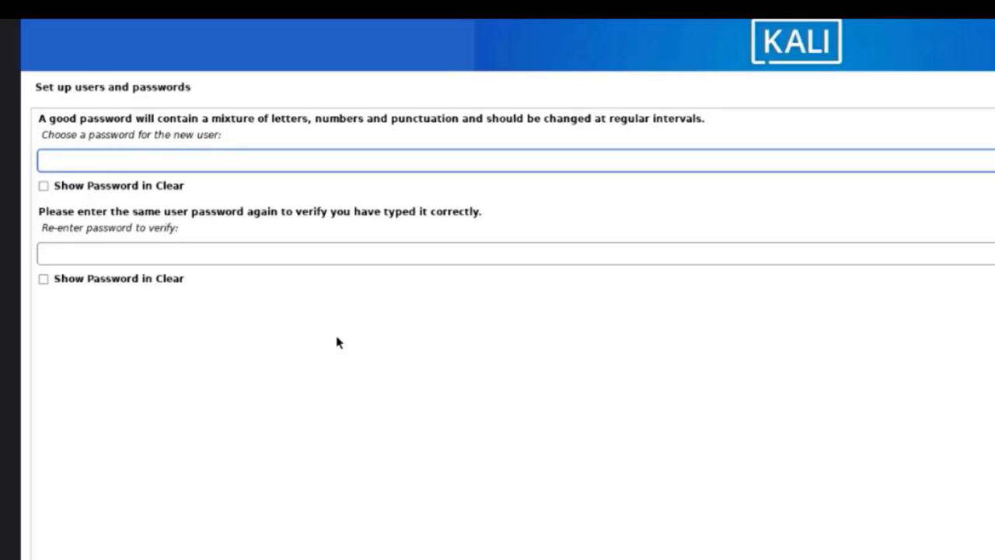
click(201, 253)
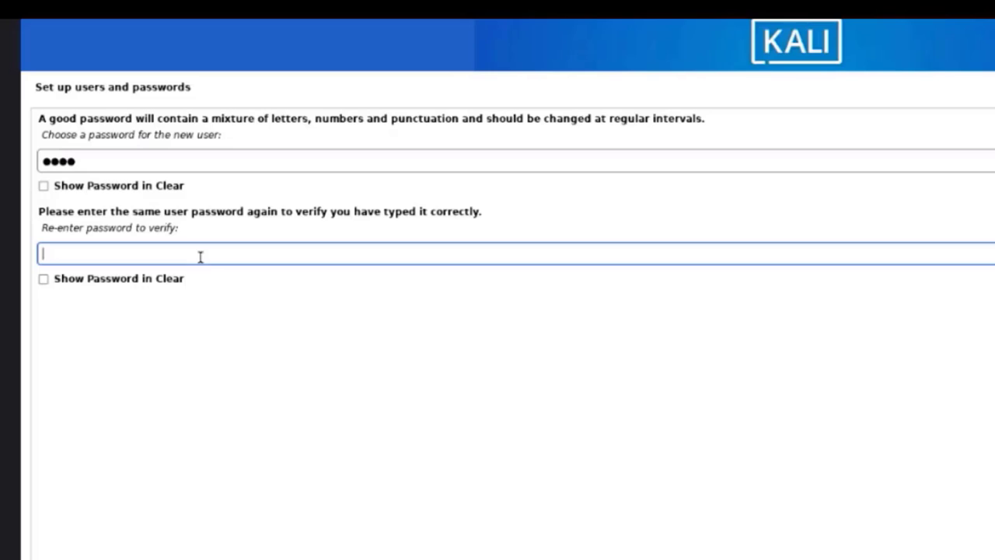
key(Return)
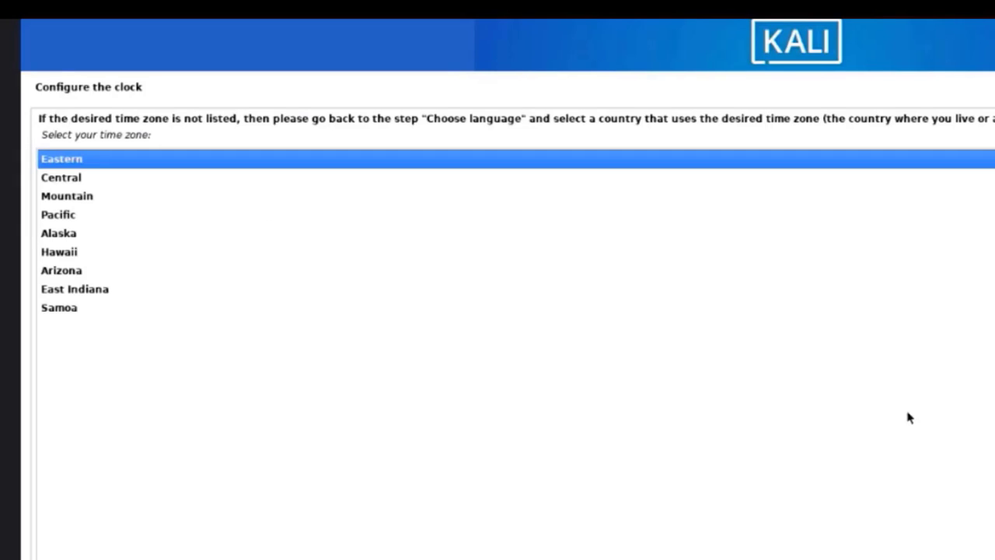
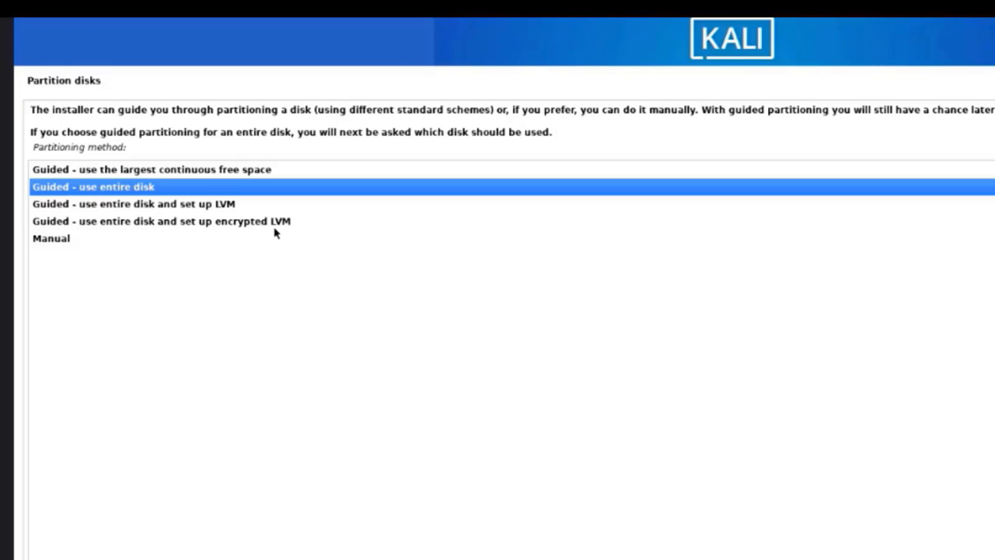
- Choose the 'Guided - use entire disk' partitioning method
click(45, 242)
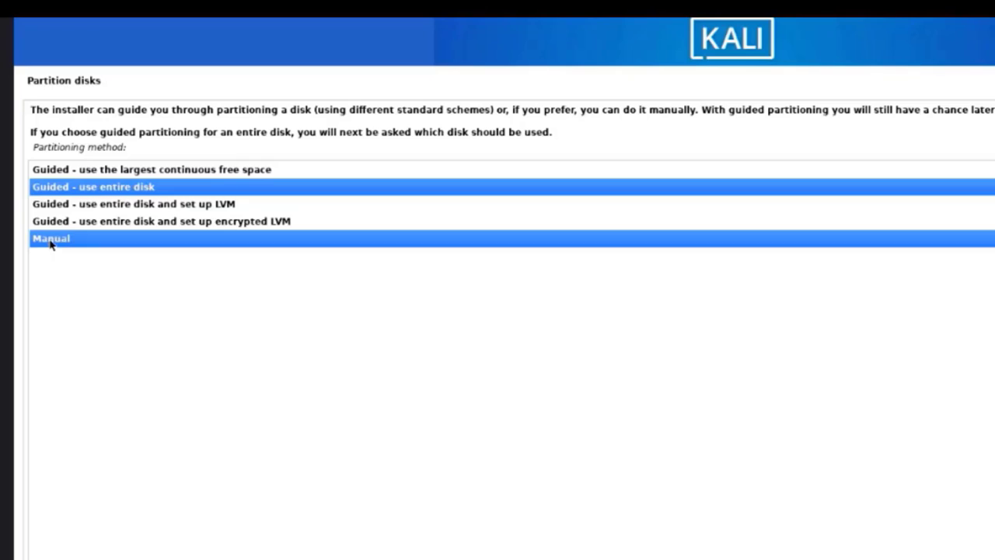
click(64, 189)
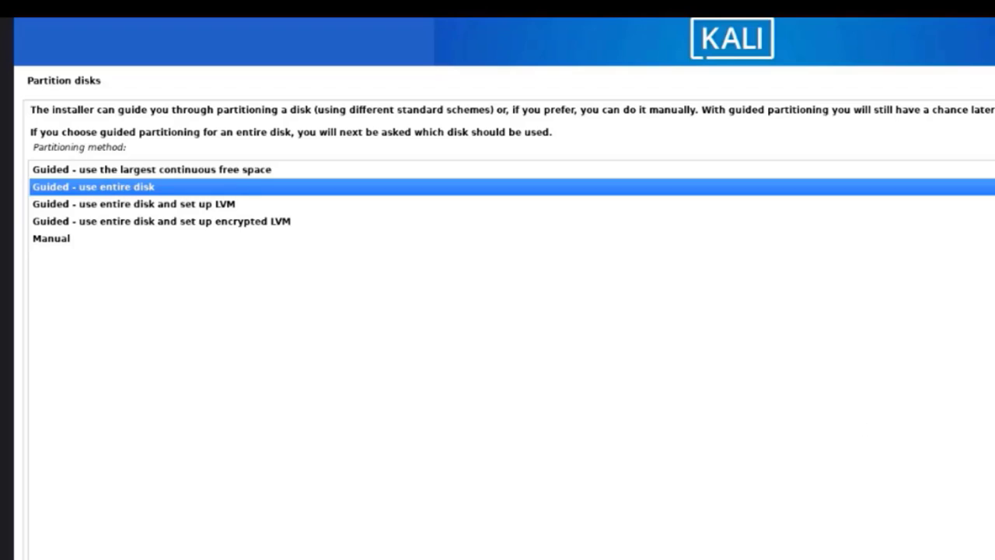
click(953, 537)
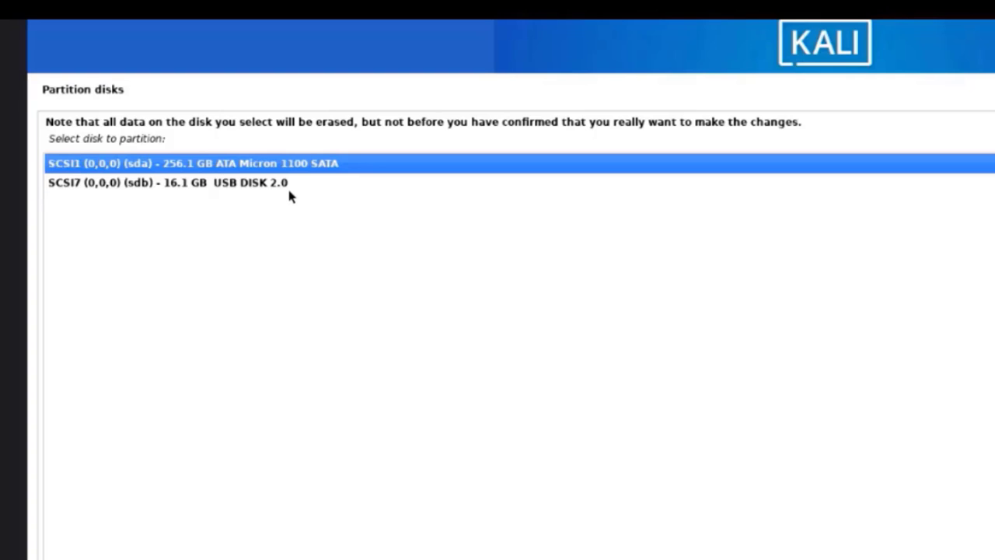
- Select the 256.1 GB SCSI1 sda SATA disk as the disk to partition
click(173, 186)
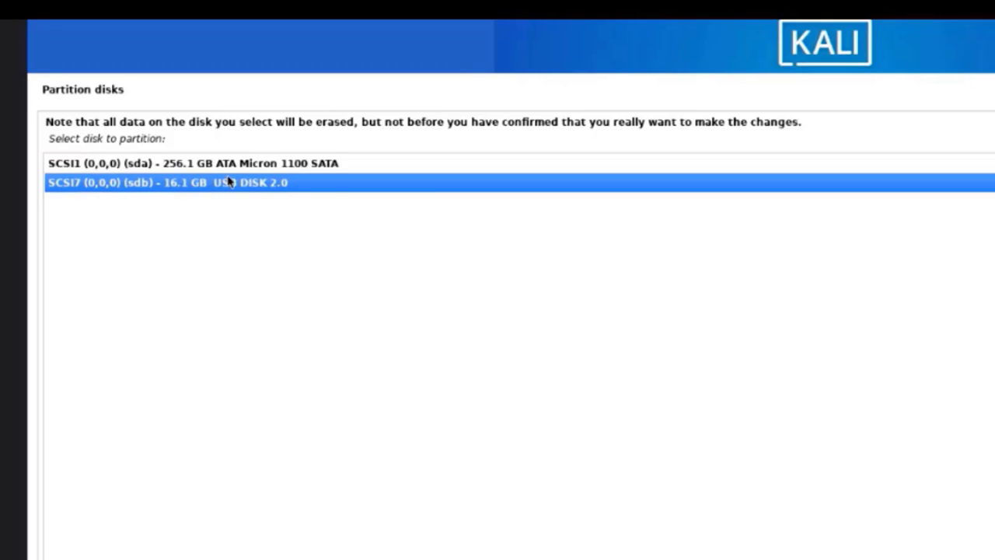
click(201, 167)
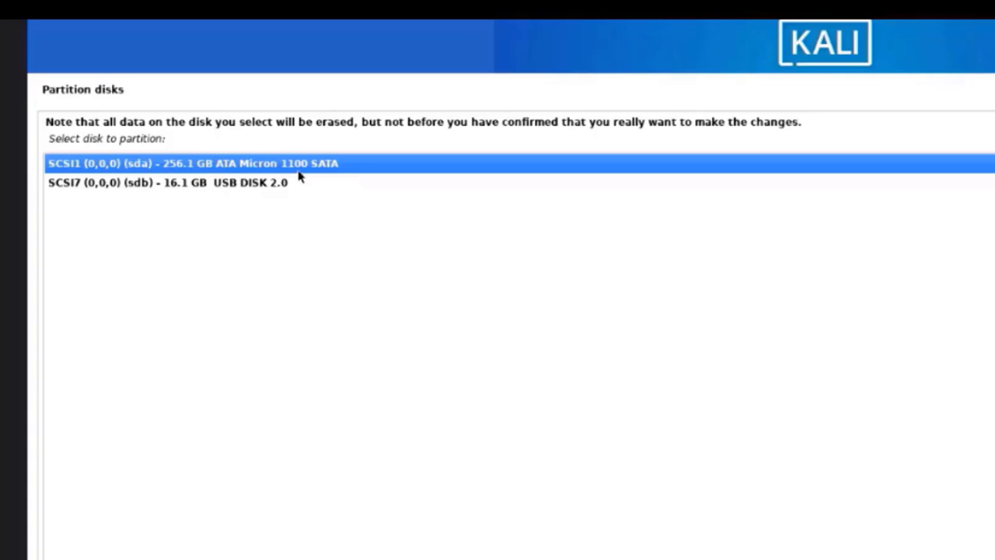
click(973, 548)
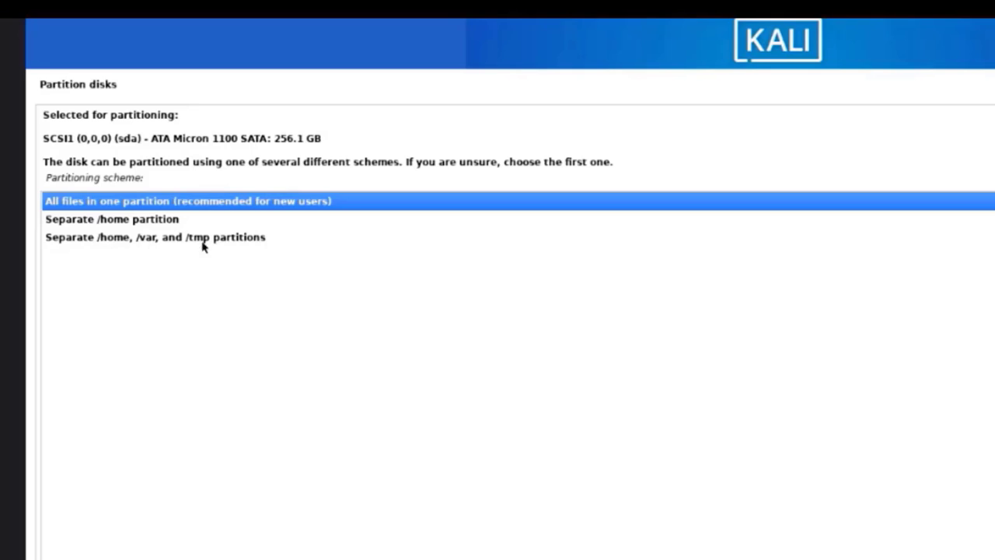
- Keep all files in one partition, then finish partitioning and write changes to disk
click(55, 205)
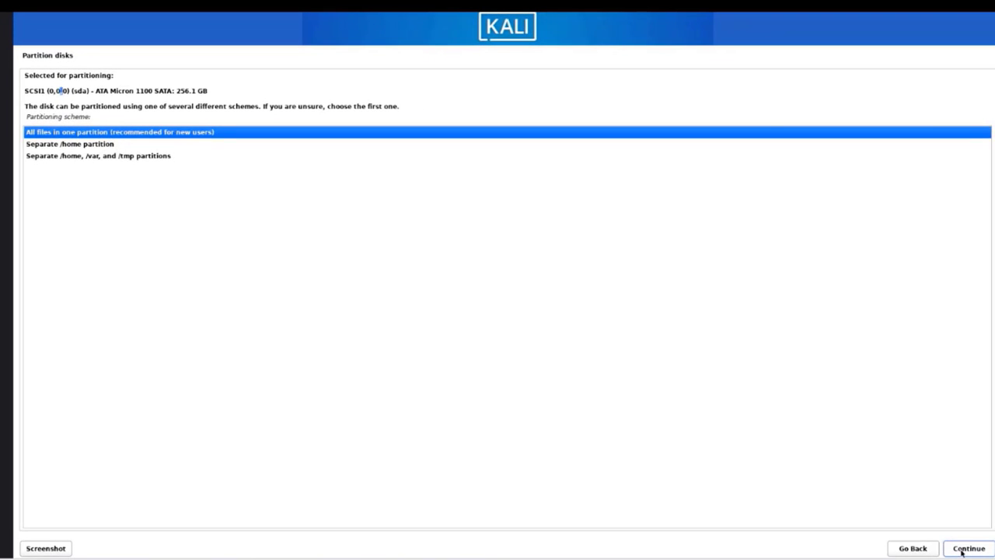
click(968, 548)
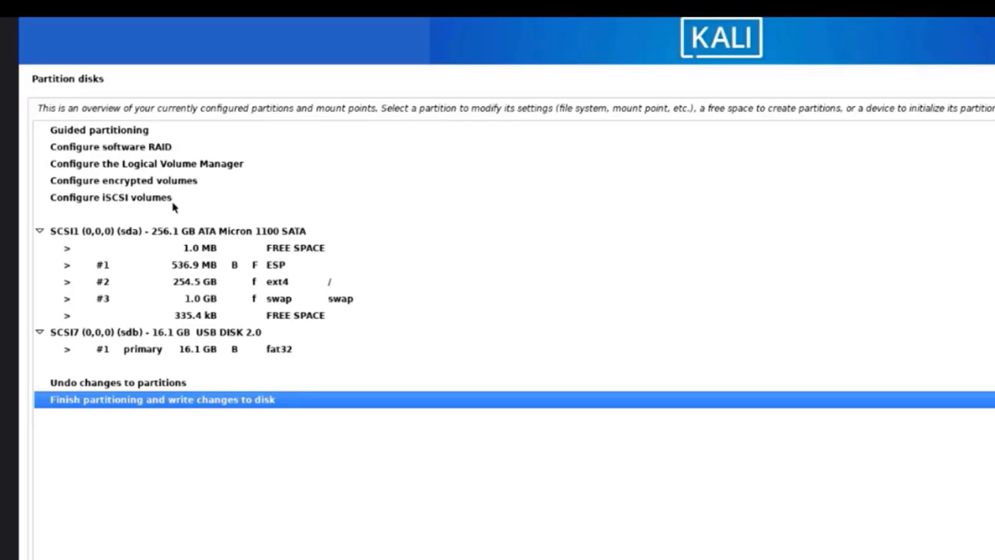
click(198, 267)
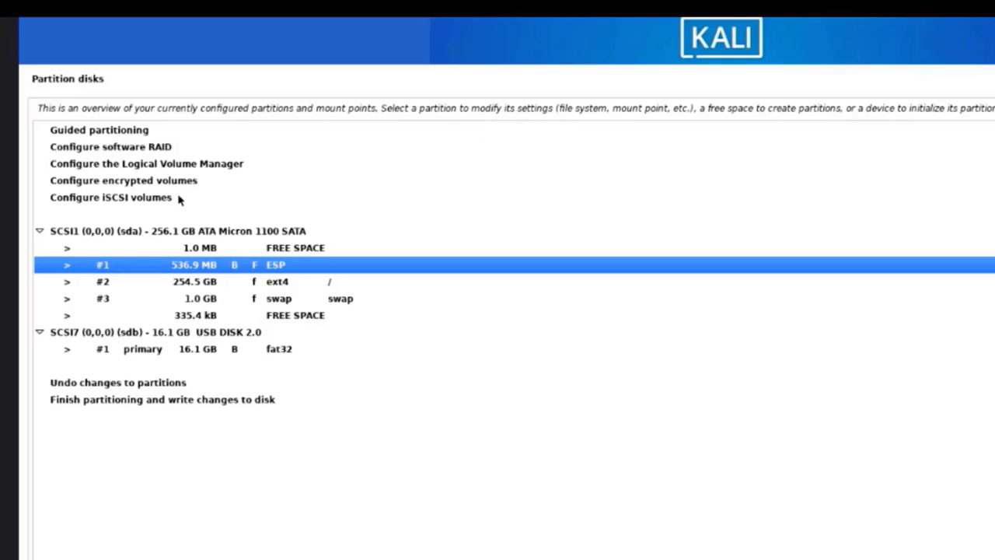
click(95, 401)
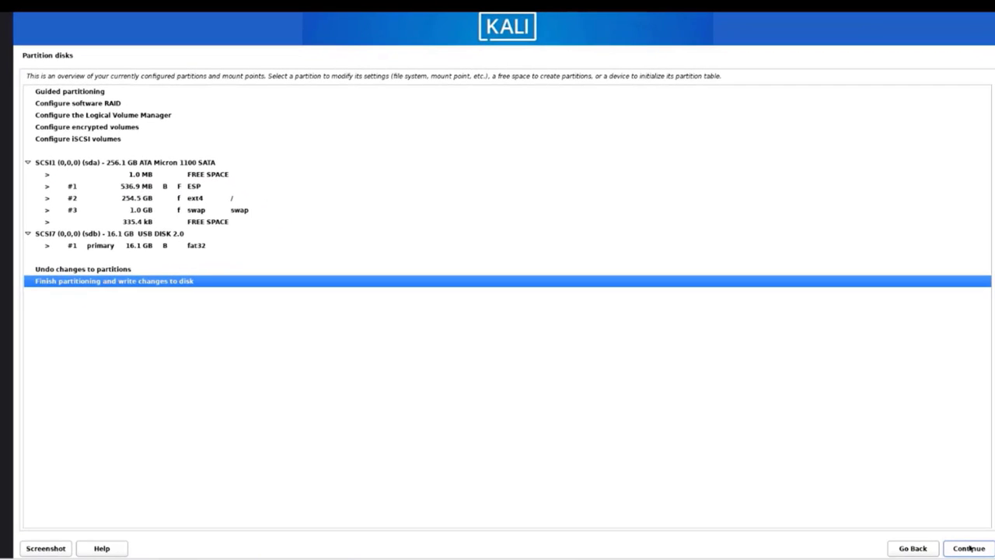
click(969, 548)
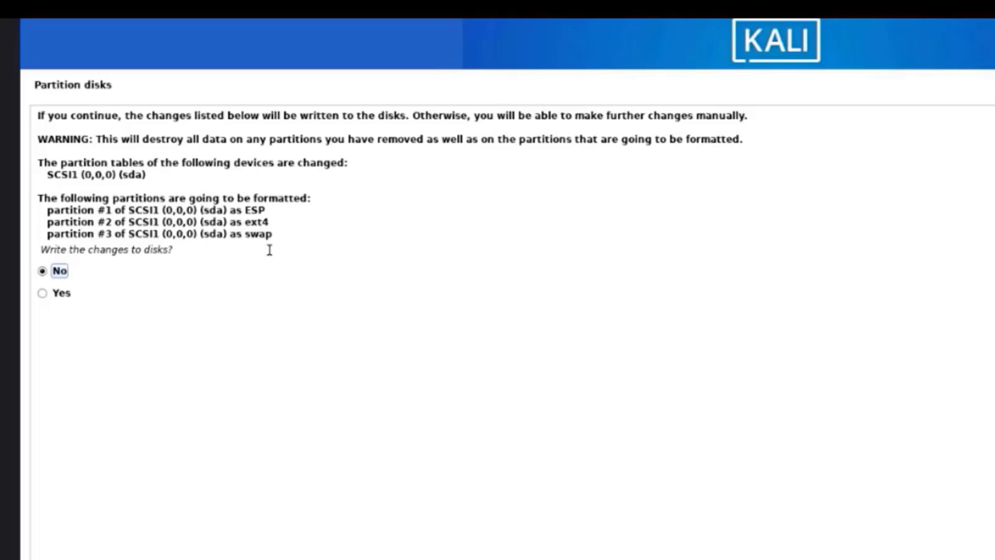
- Answer Yes to writing the partition changes to disks
click(62, 293)
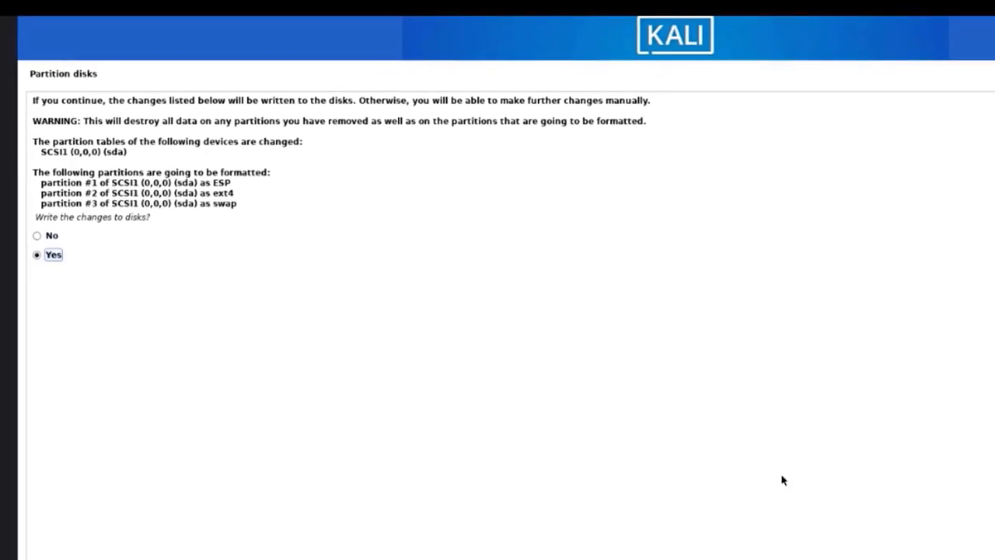
click(968, 548)
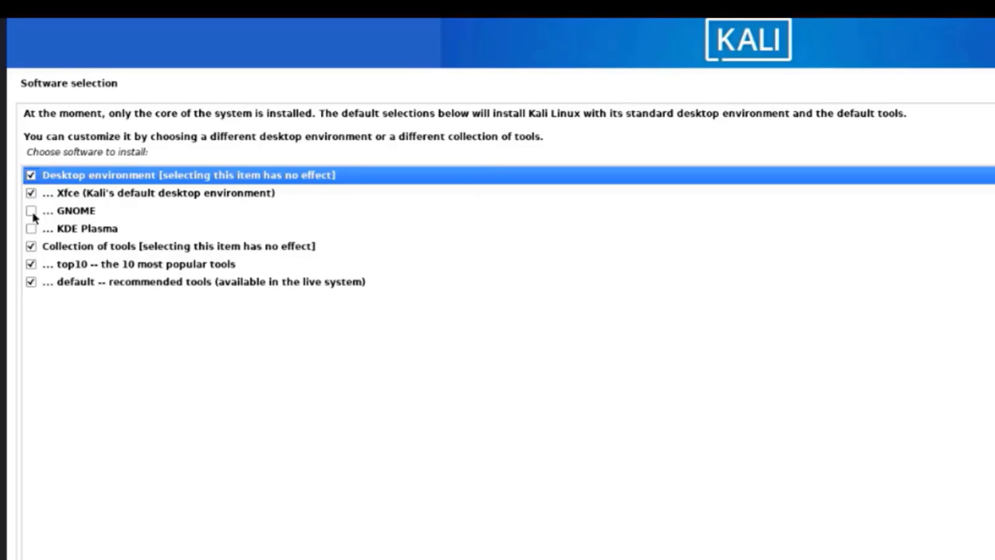
- Select GNOME instead of Xfce, then return to the installer main menu after the failure
click(31, 211)
click(32, 193)
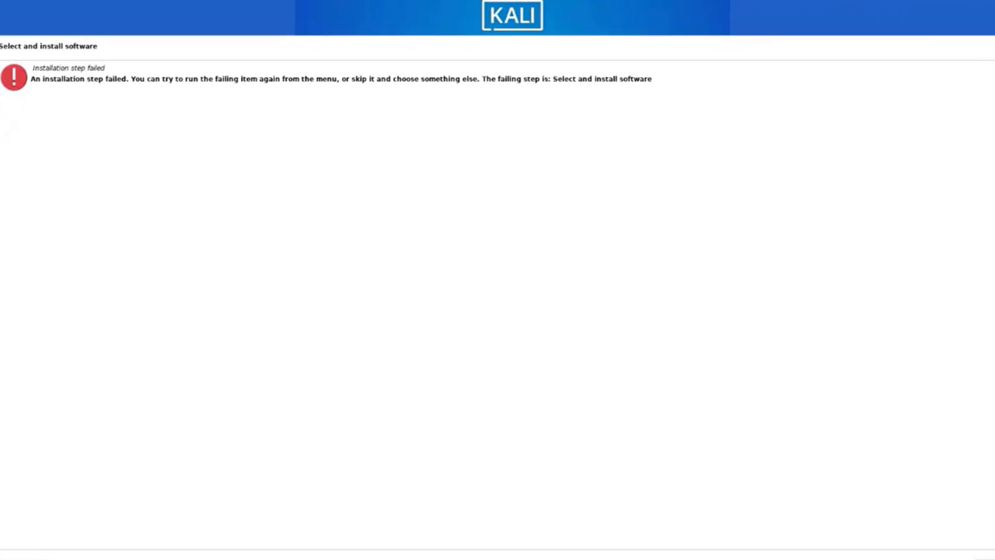
click(972, 552)
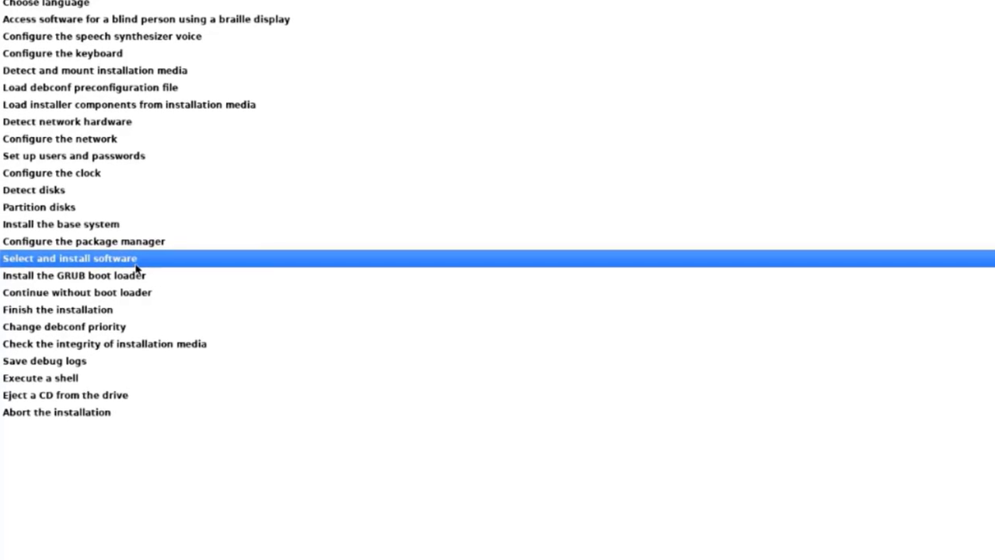
- Rerun software selection with GNOME only, unchecking Xfce, top10 and default tools
click(955, 549)
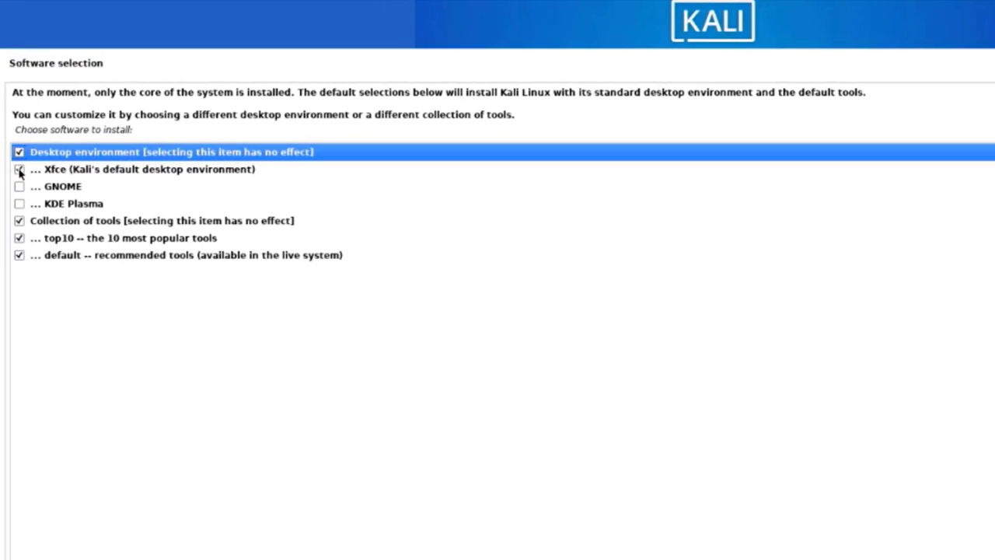
click(21, 171)
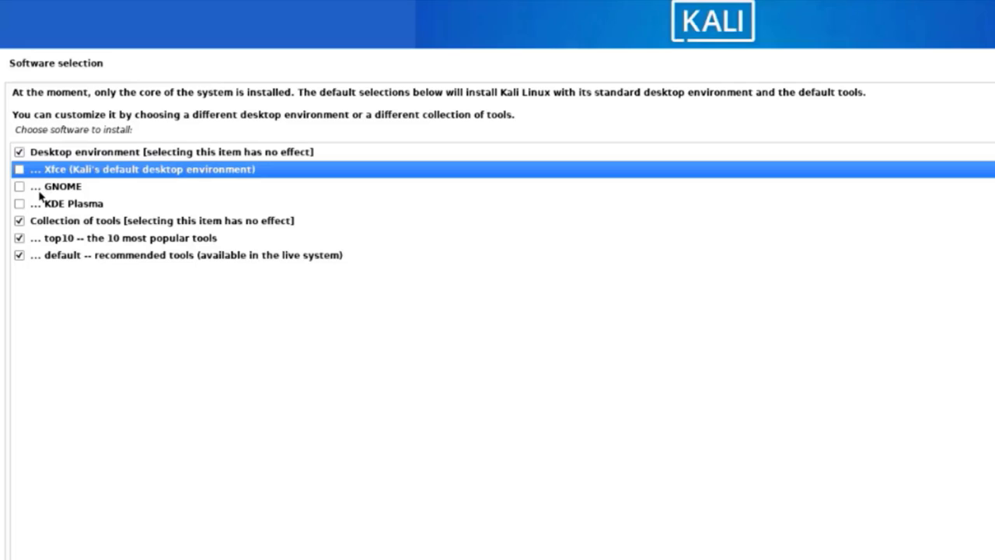
click(21, 188)
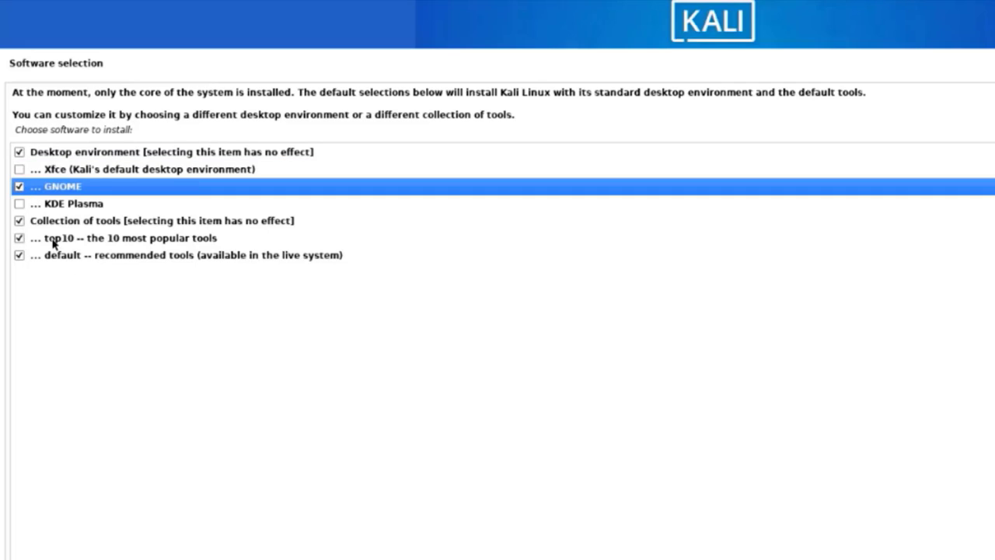
click(20, 239)
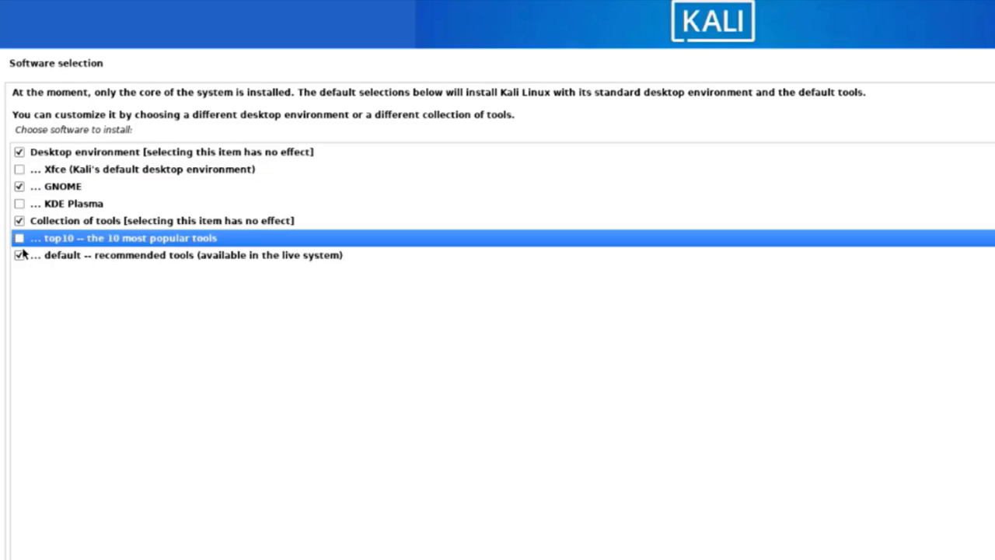
click(19, 256)
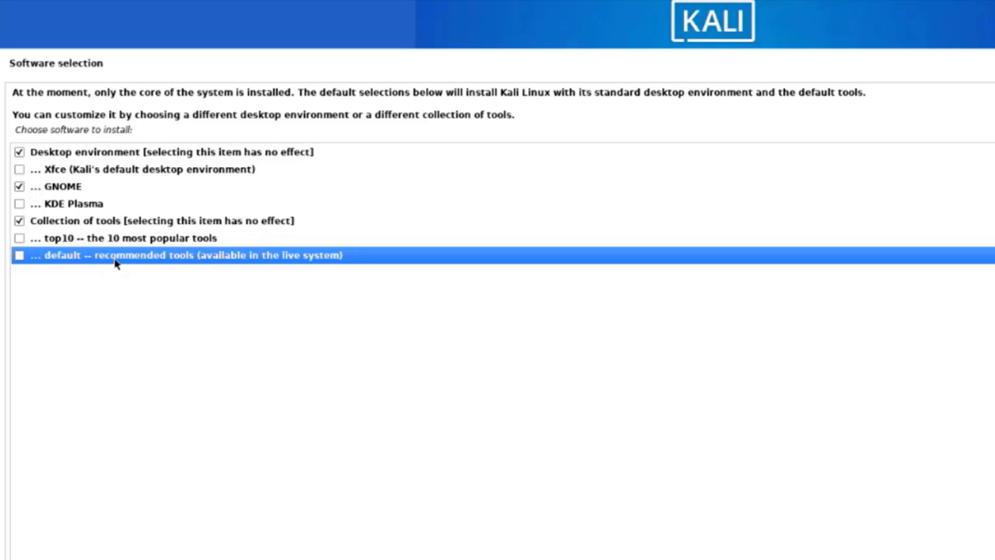
click(964, 547)
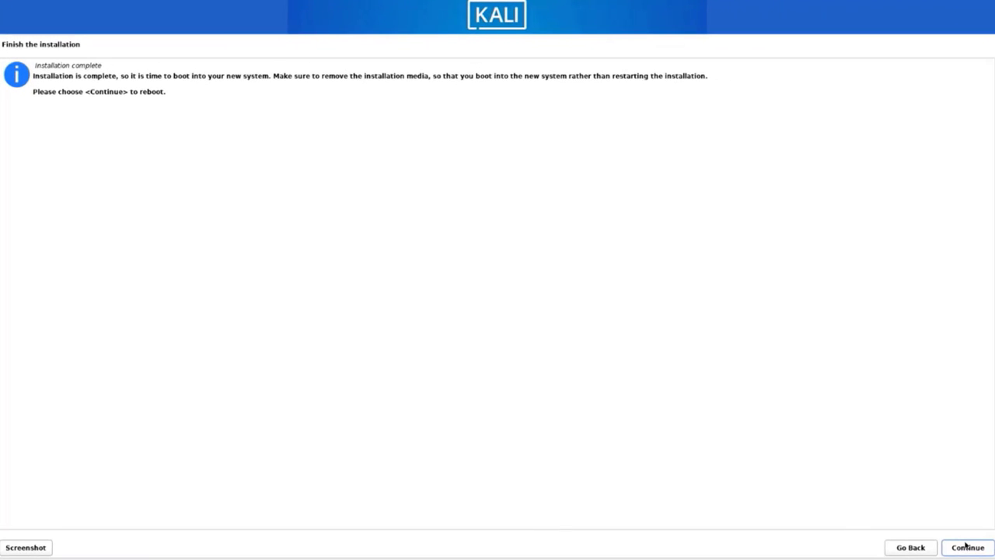
- Reboot, then log in as the user with the account password at the GNOME login screen
click(967, 546)
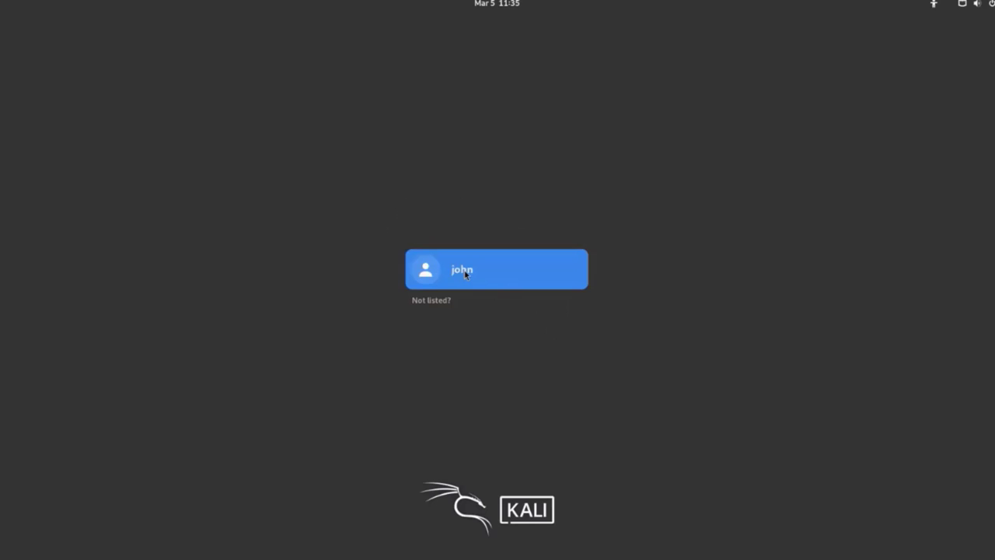
click(465, 275)
text(•)
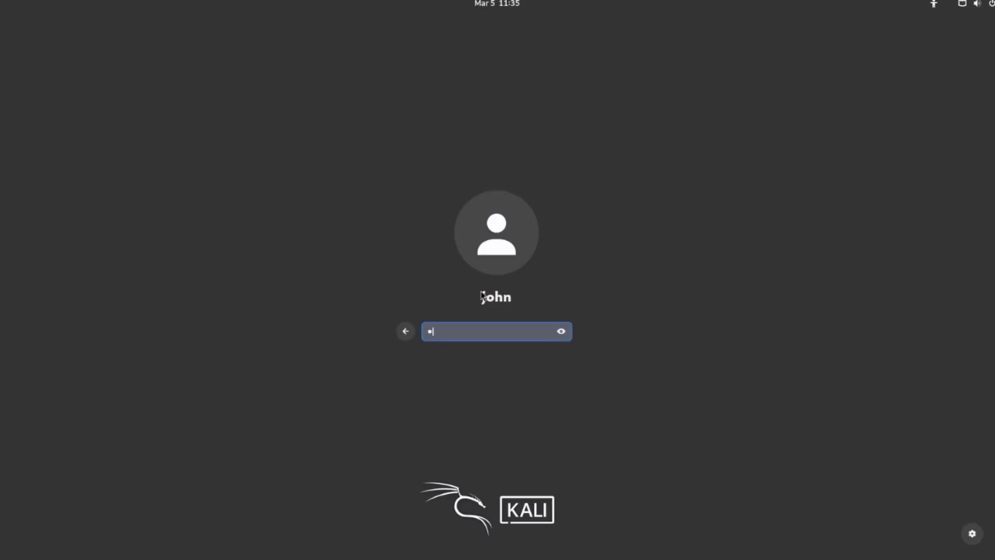
key(Return)
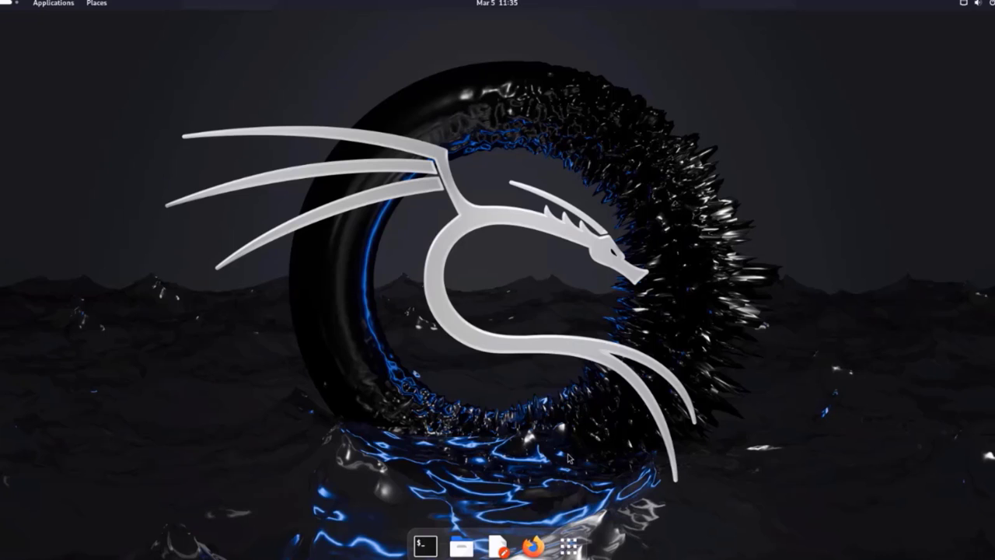
- Show all installed apps, open the Utilities folder, then close it
click(569, 551)
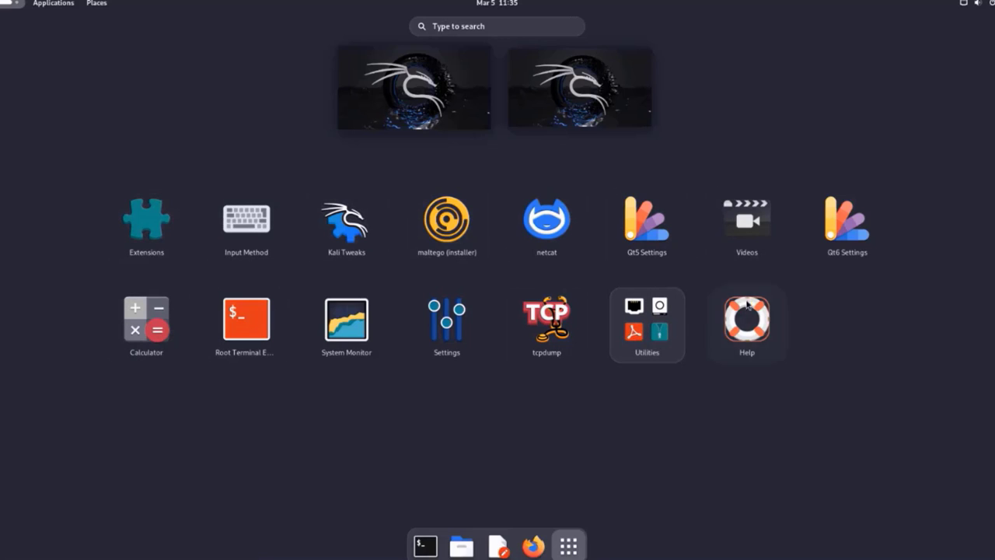
click(652, 330)
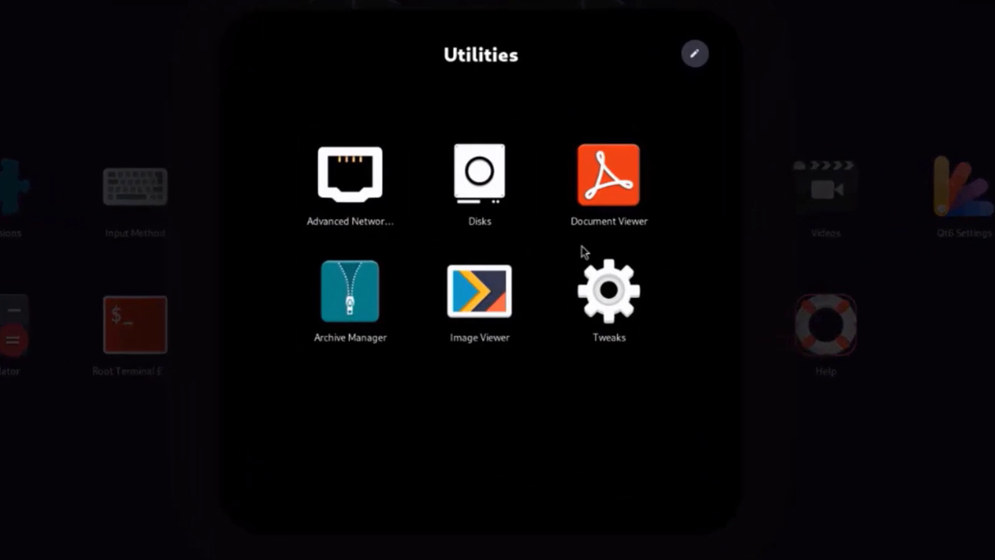
click(793, 64)
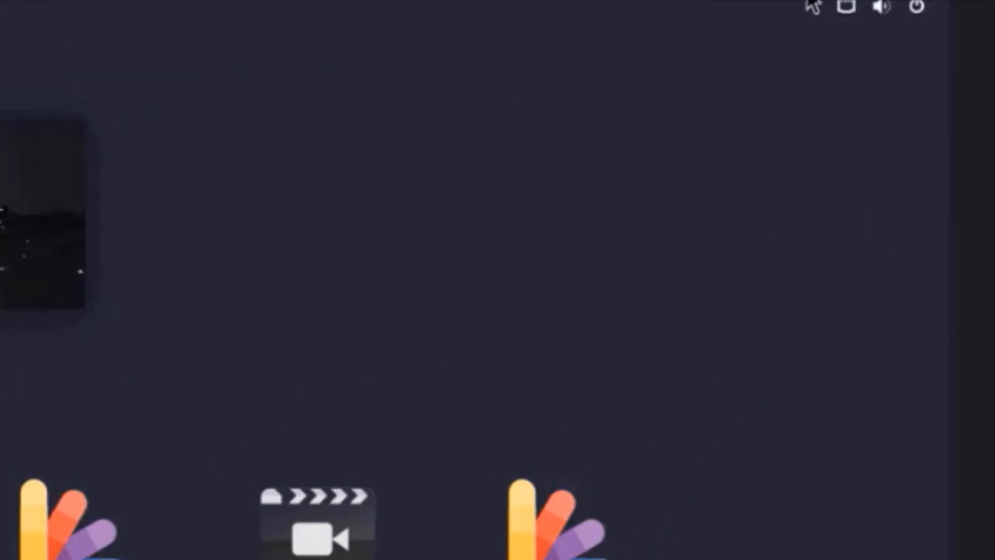
- Raise the volume slider in Quick Settings
click(862, 8)
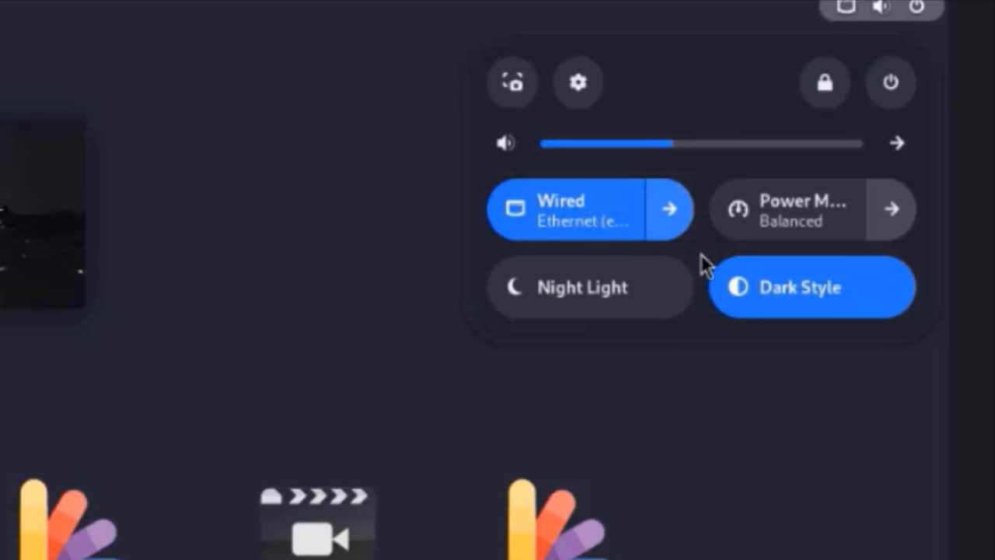
click(714, 143)
mouse_move(717, 144)
mouse_down()
mouse_move(690, 146)
mouse_move(729, 147)
mouse_up()
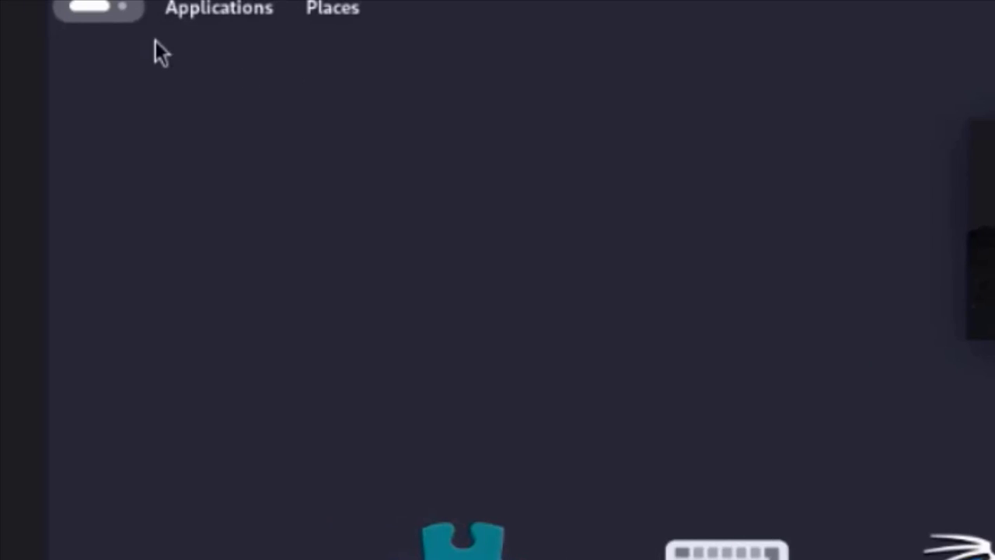
- Browse the Applications categories and Places menus, then close them to show the desktop
click(175, 9)
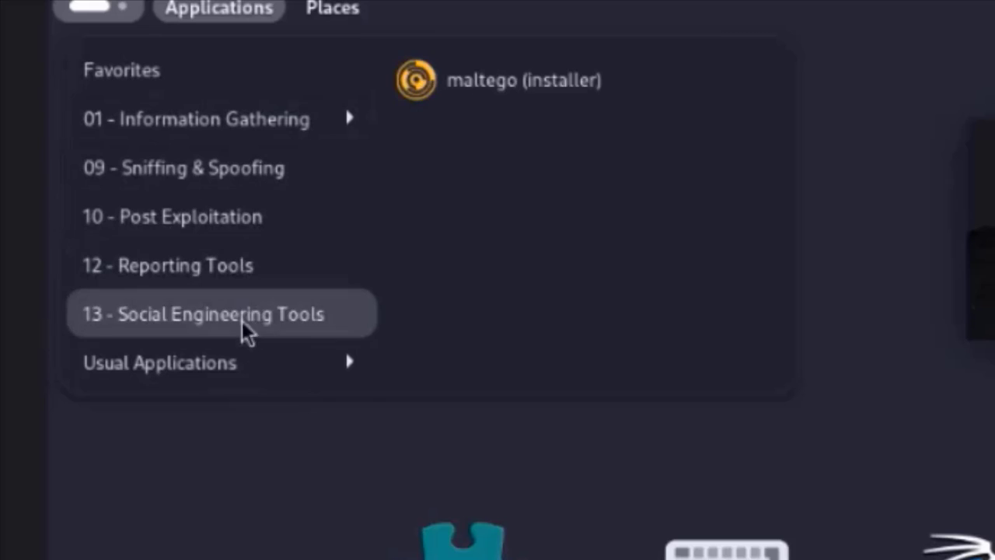
mouse_move(297, 21)
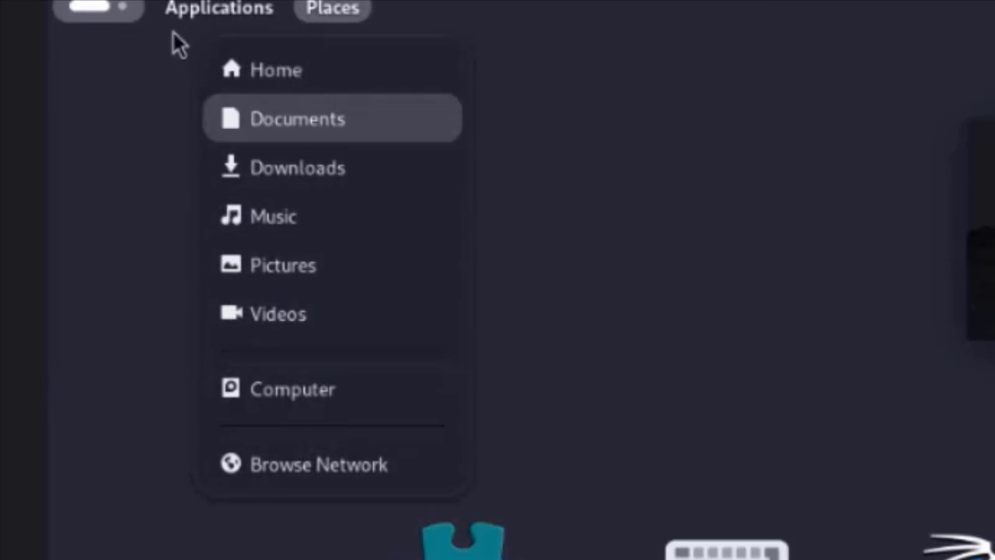
mouse_move(172, 6)
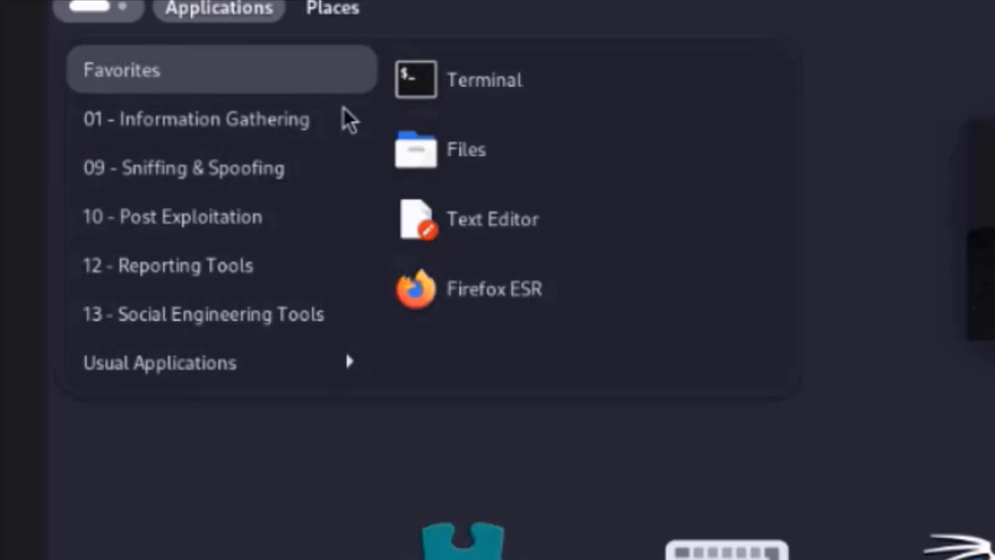
mouse_move(344, 116)
click(739, 411)
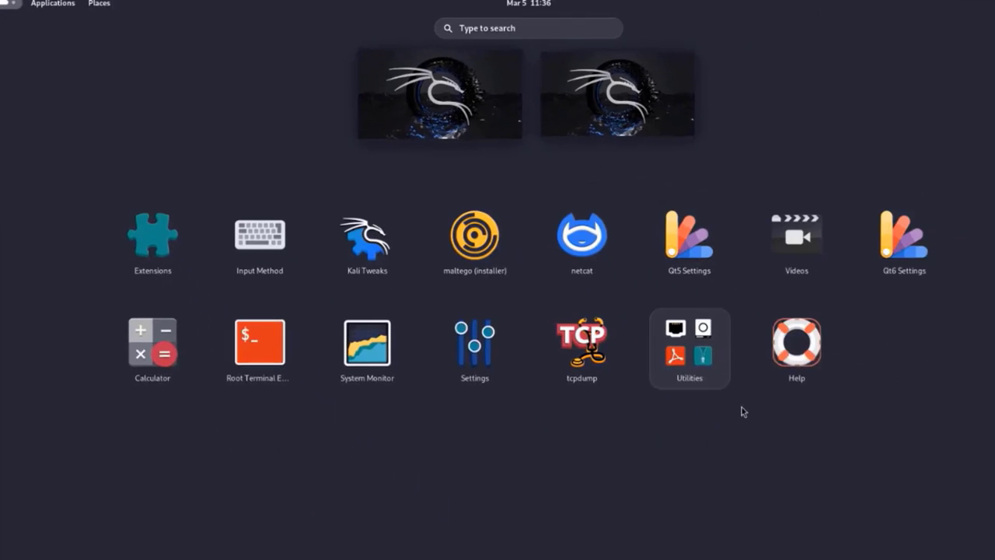
click(533, 552)
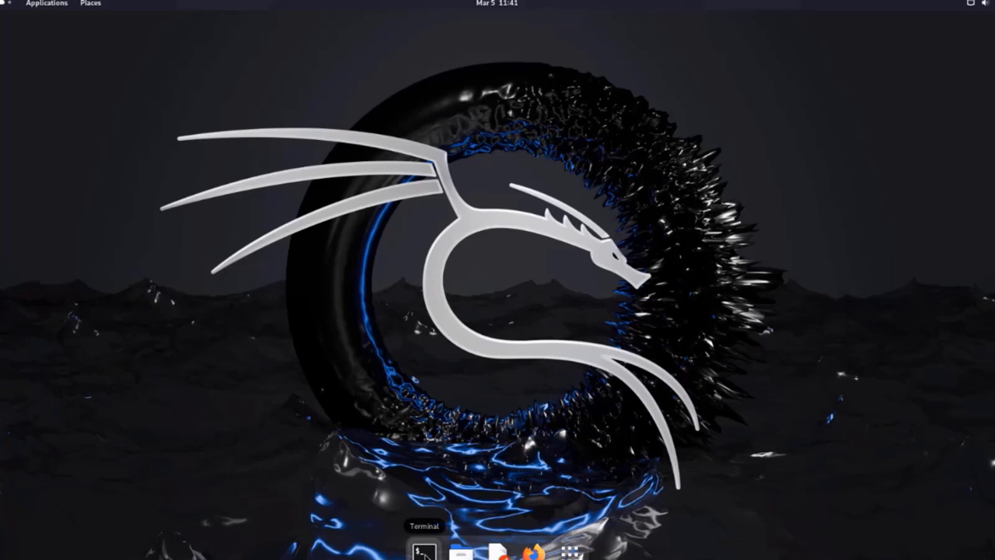
- Run 'sudo apt update' in a new terminal with the password, then recall the command
click(432, 545)
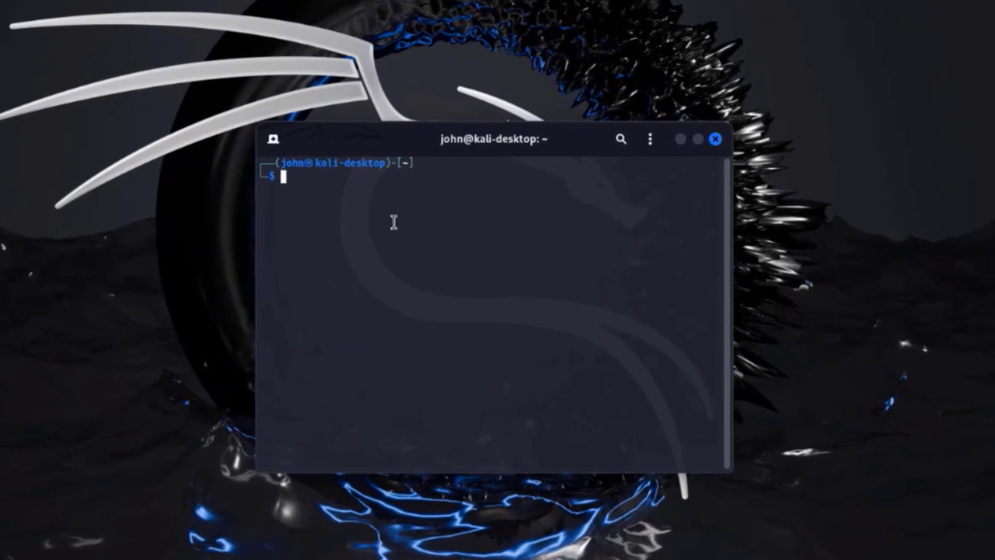
text(sudo apt update)
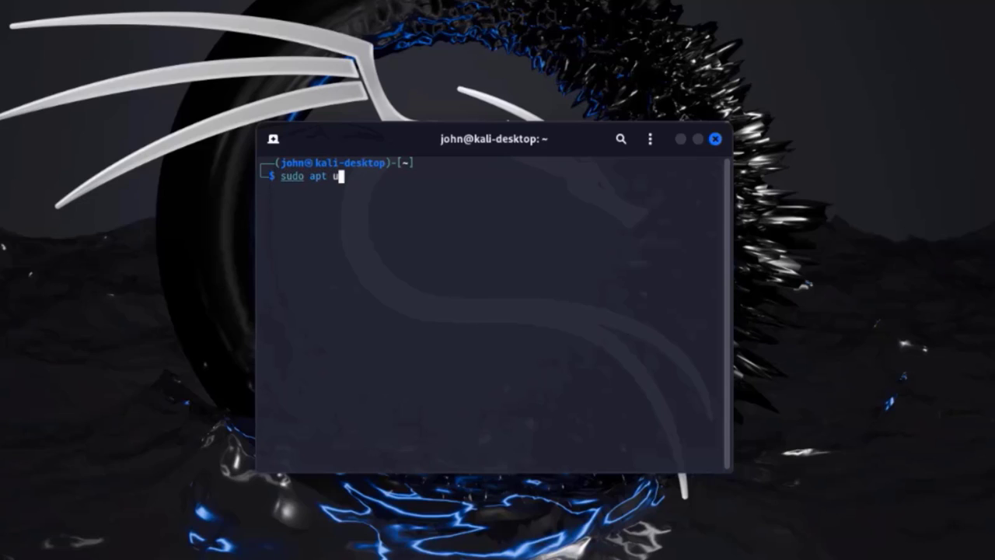
key(Return)
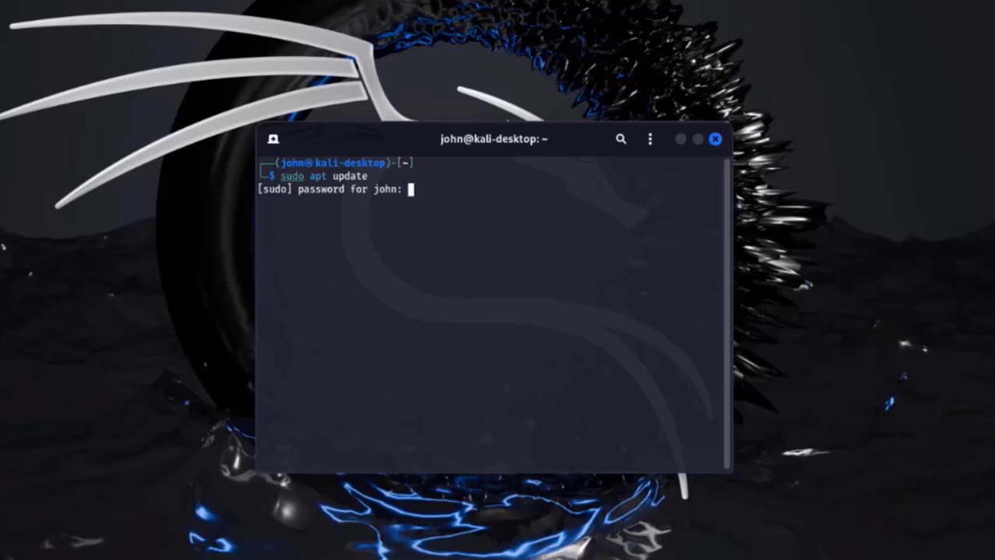
key(Return)
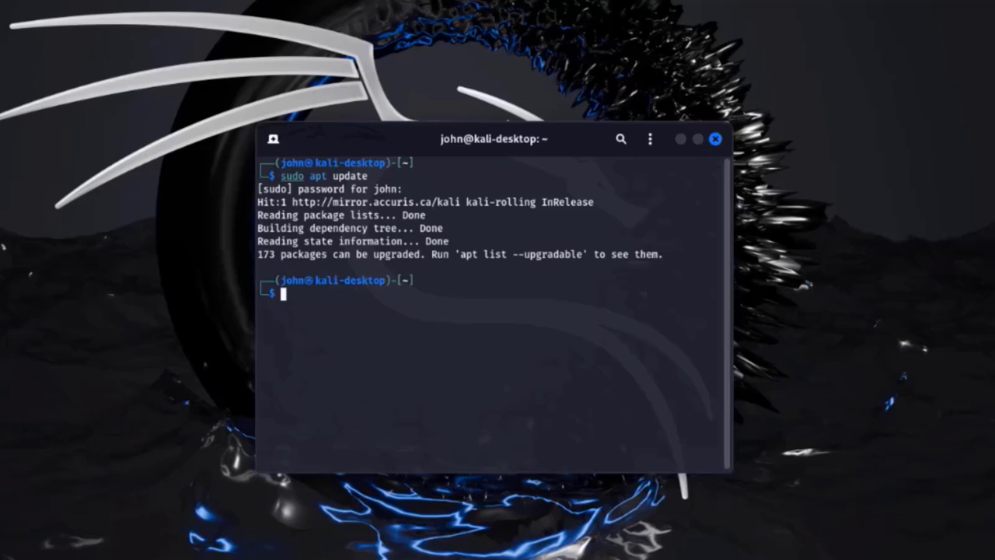
key(Up)
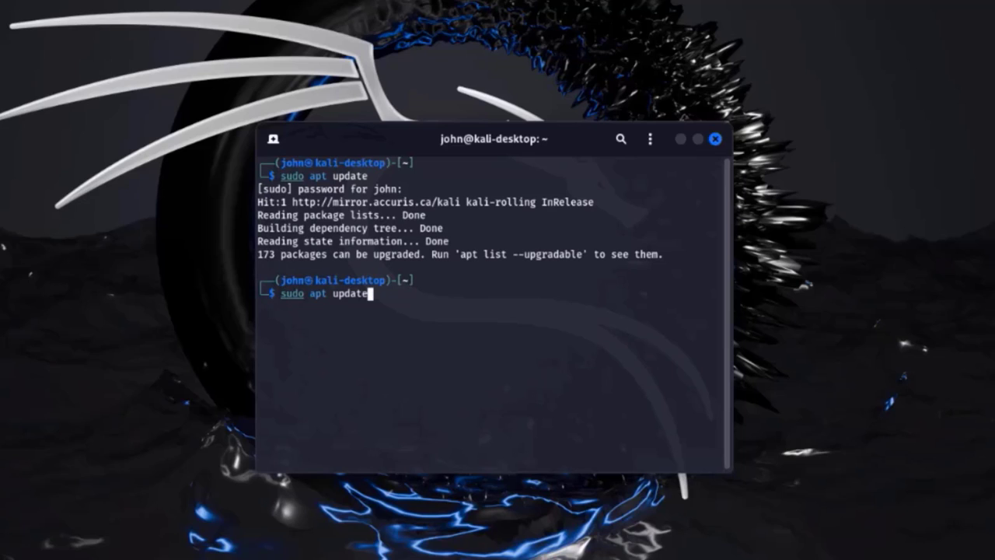
- Change the recalled command to 'sudo apt upgrade', run it, and confirm downloading the 173 packages
key(Left)
key(Left)
key(Left)
key(Delete)
key(Delete)
key(Delete)
key(Delete)
text(grade)
key(Return)
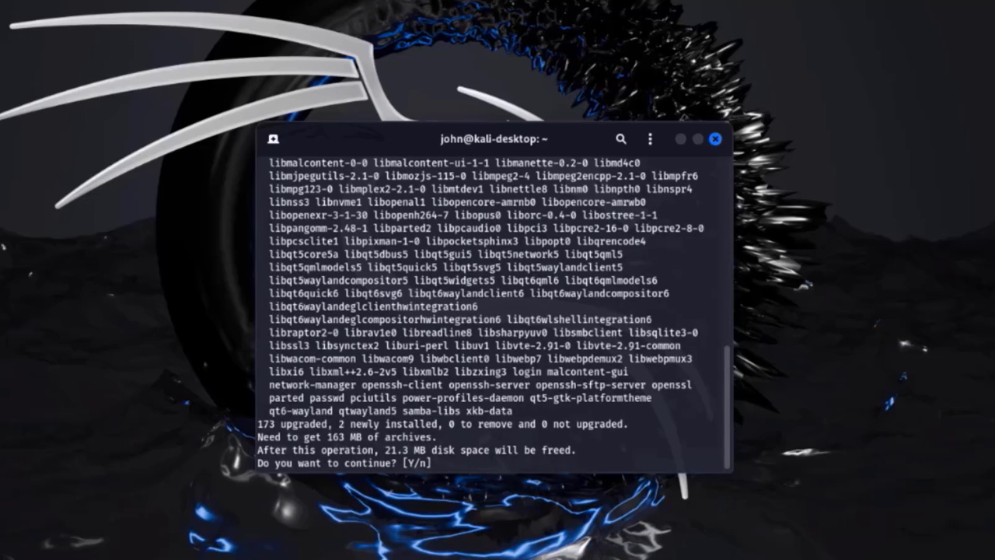
key(Return)
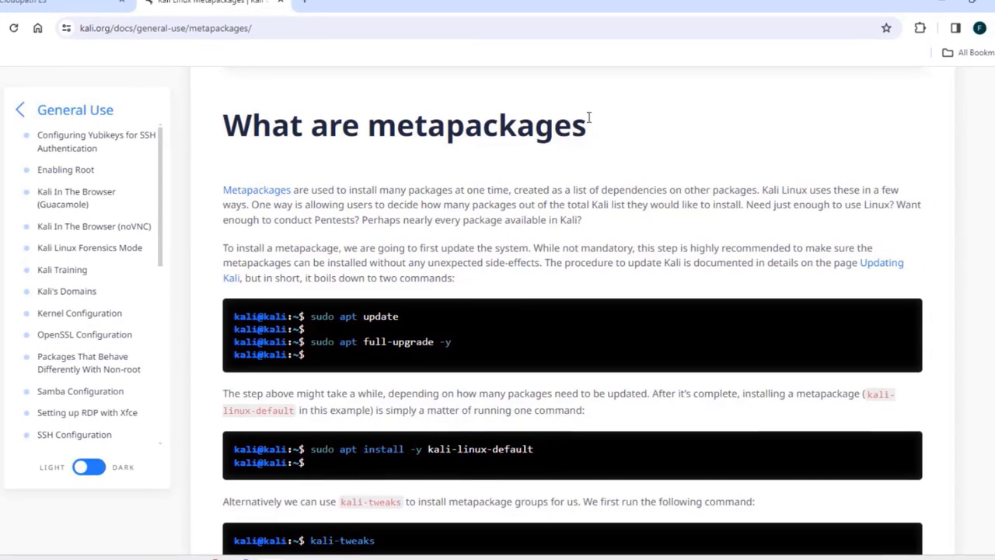
- Scroll down and back up through the metapackage lists, then return to the kali.org/tools listing
scroll(608, 283, down, 7)
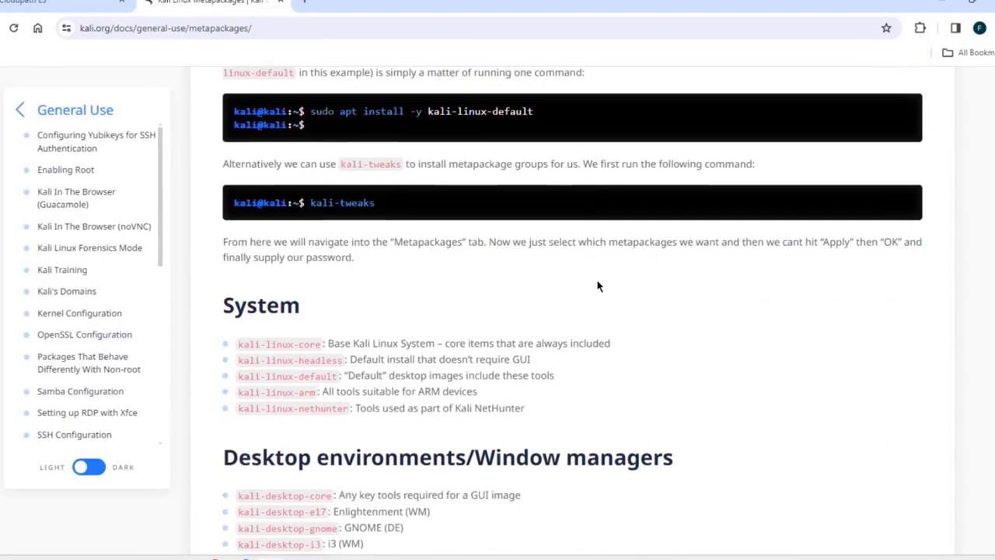
scroll(700, 229, down, 3)
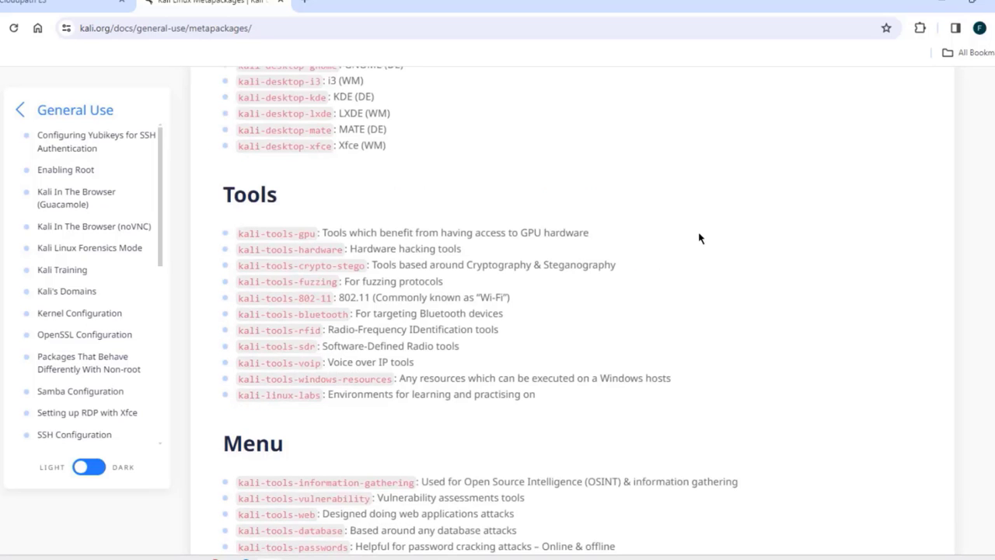
scroll(750, 256, down, 3)
scroll(757, 272, down, 5)
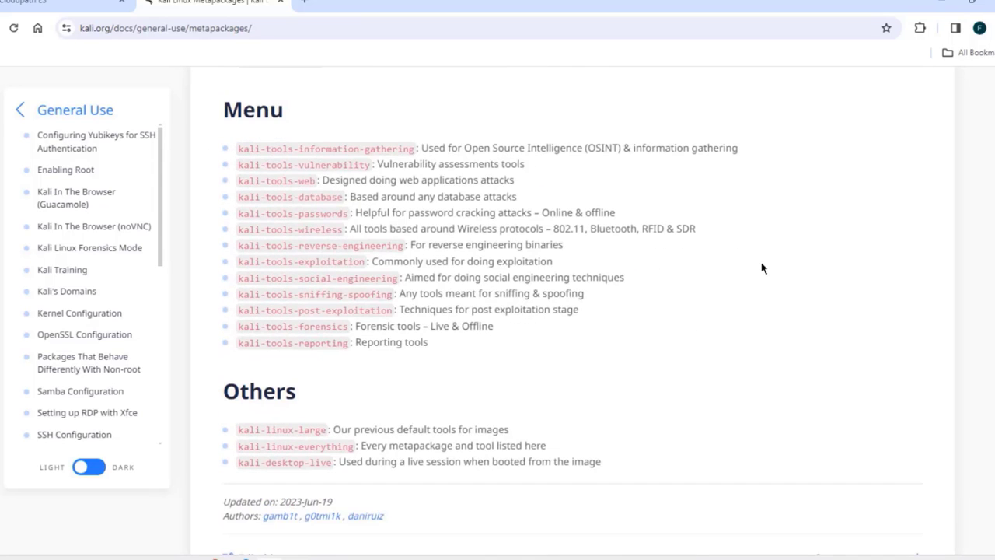
scroll(768, 265, up, 4)
scroll(773, 251, up, 1)
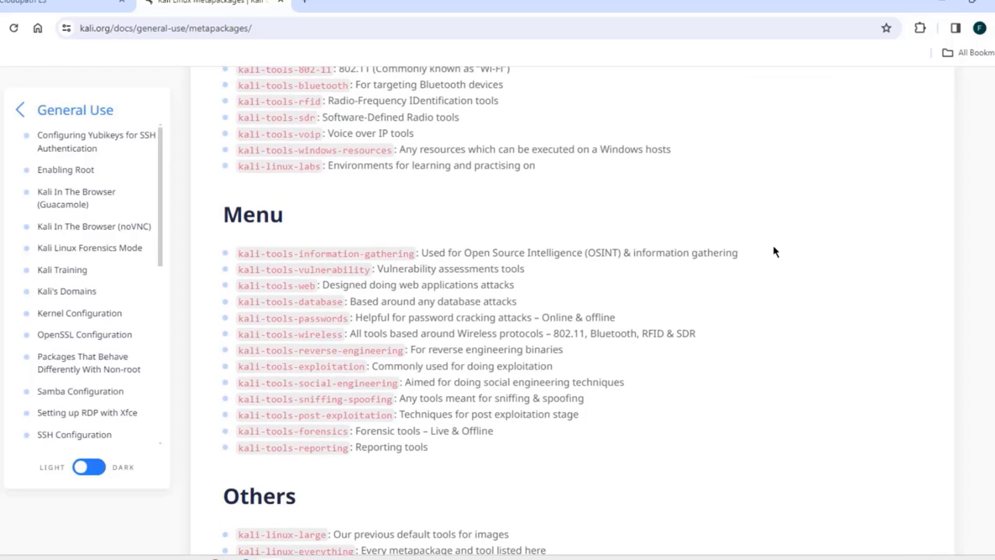
scroll(773, 251, up, 6)
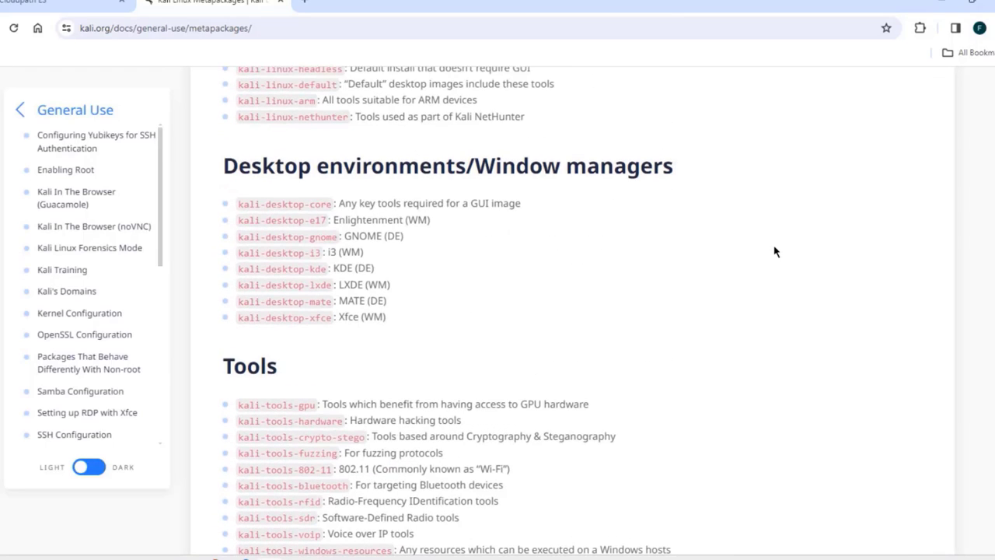
scroll(774, 251, up, 2)
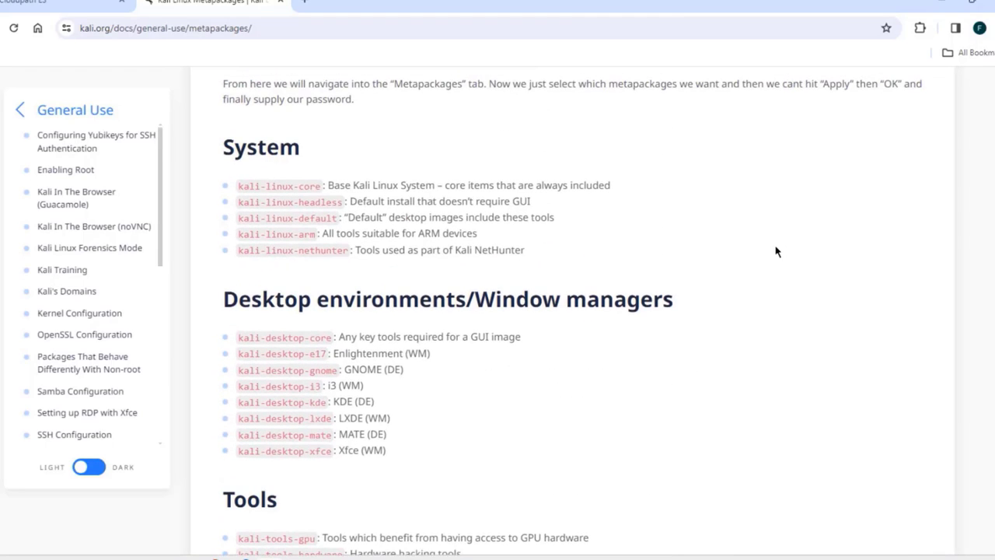
key(alt+Left)
scroll(768, 372, down, 6)
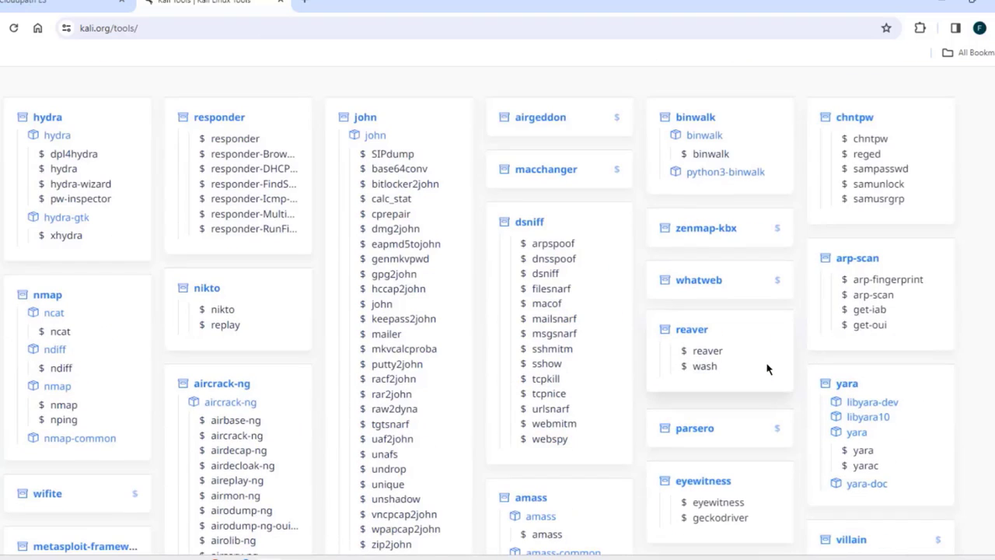
scroll(560, 276, down, 5)
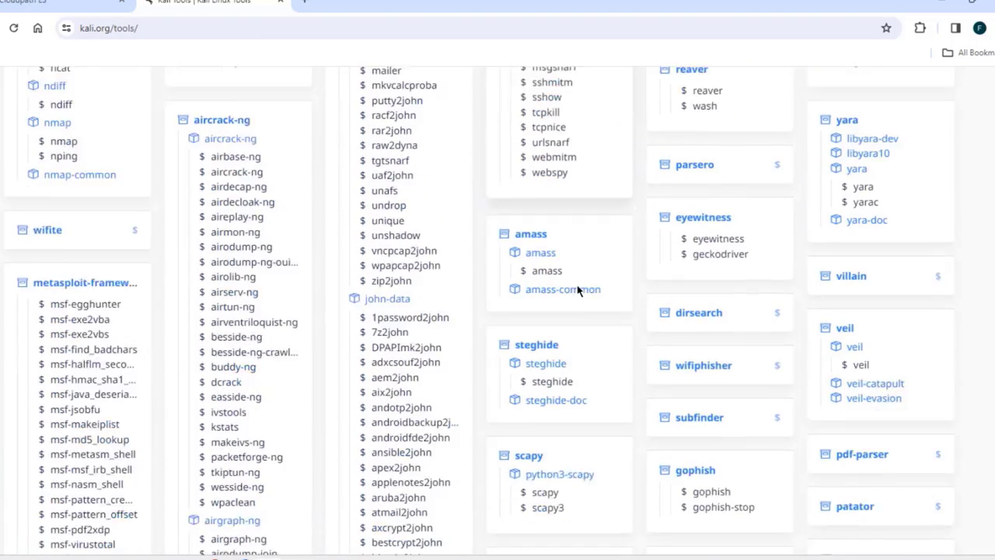
scroll(795, 362, down, 2)
scroll(851, 377, up, 12)
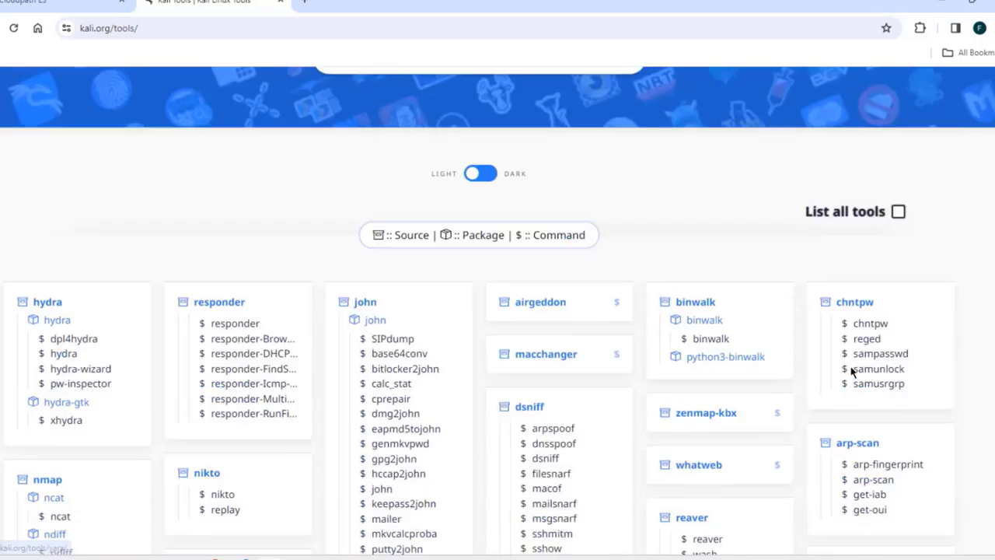
scroll(815, 351, down, 2)
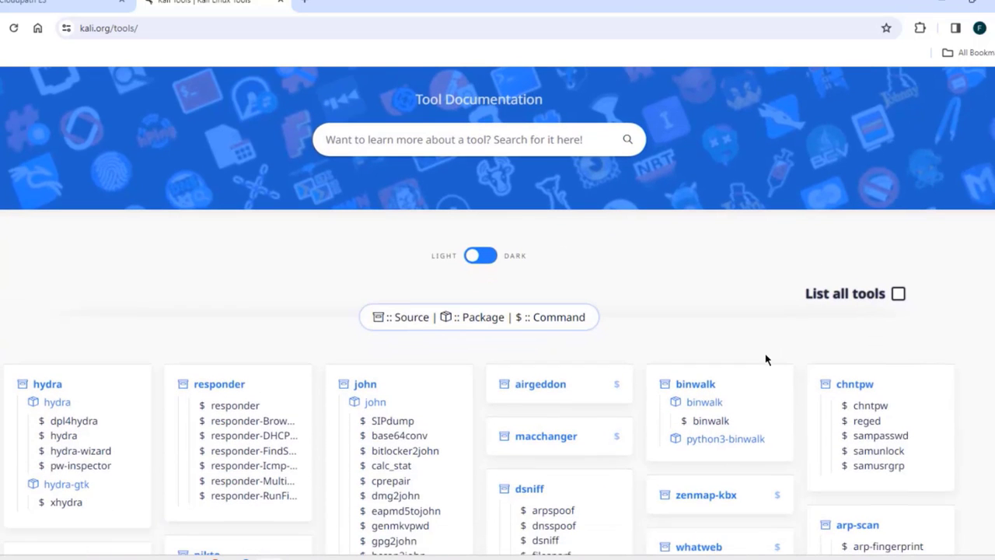